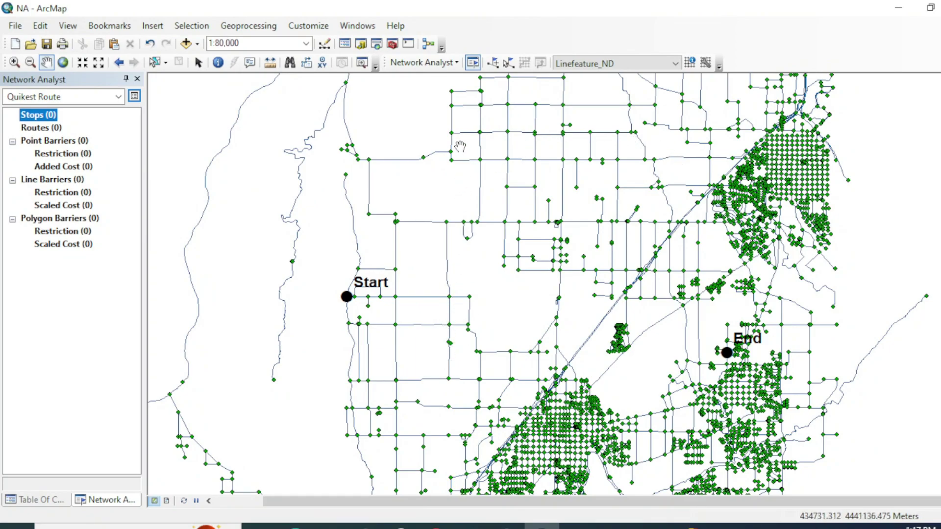
pyautogui.click(439, 62)
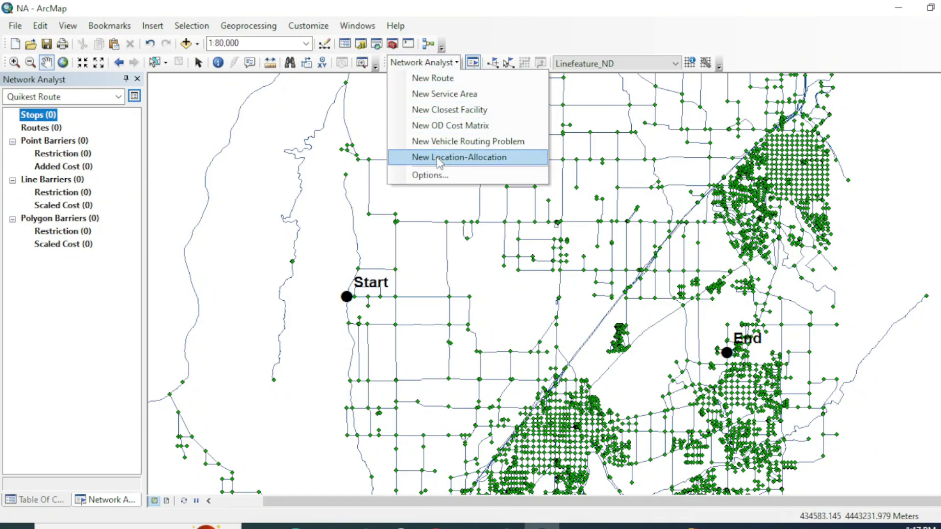
pyautogui.moveTo(442, 250); pyautogui.dragTo(441, 245)
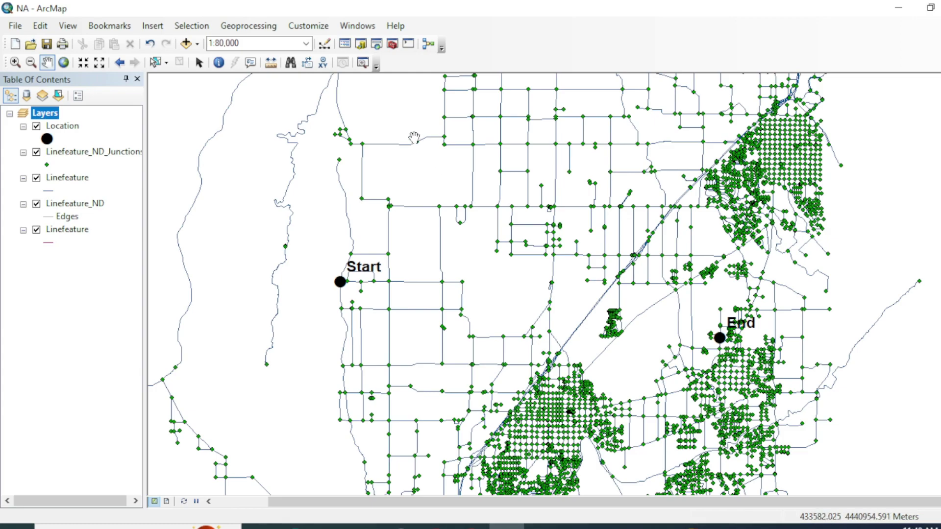
# - Check that the Network Analyst extension is enabled and show the Network Analyst toolbar
pyautogui.click(308, 25)
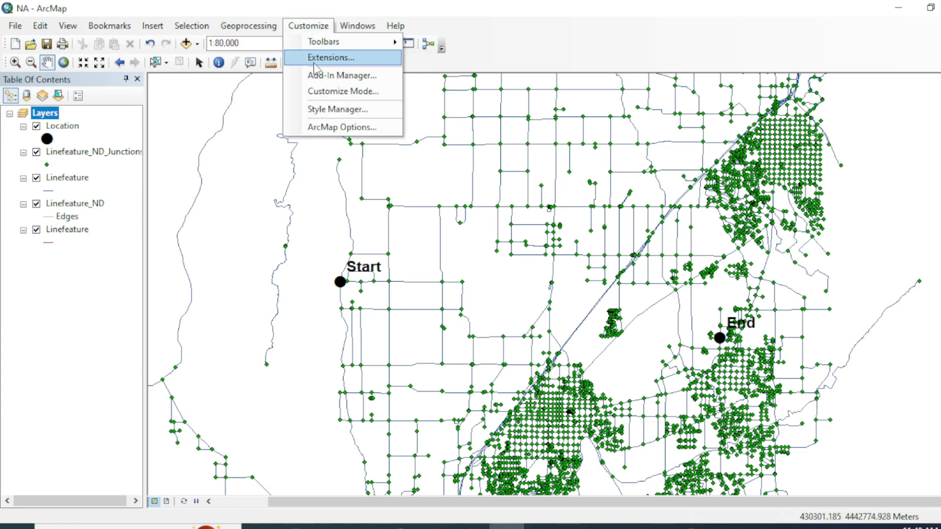
pyautogui.click(337, 57)
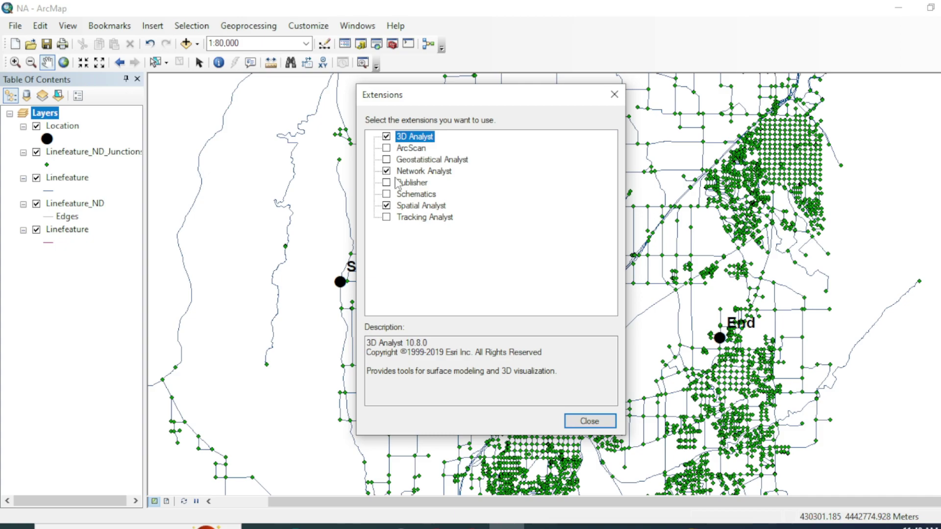
pyautogui.click(590, 421)
pyautogui.rightClick(564, 59)
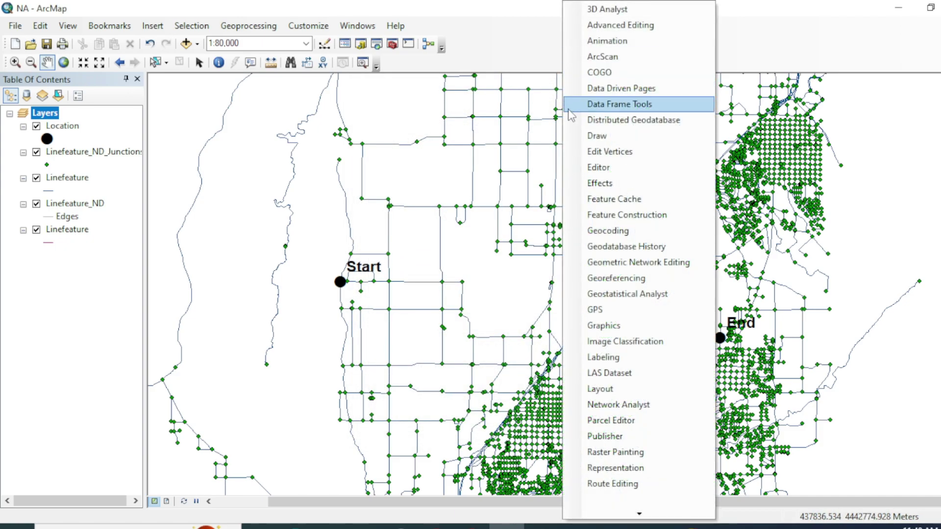
pyautogui.click(619, 404)
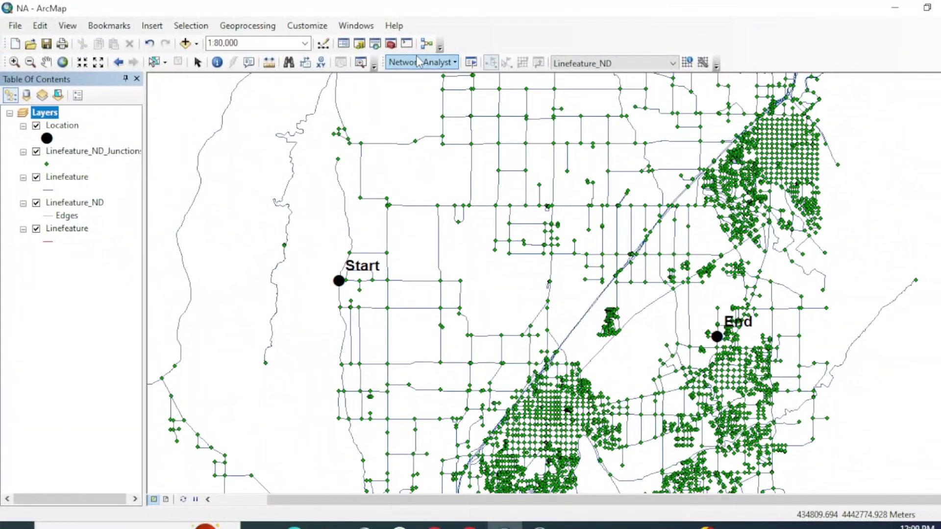
# - Create a new route analysis layer on Linefeature_ND and display the Network Analyst window
pyautogui.click(427, 64)
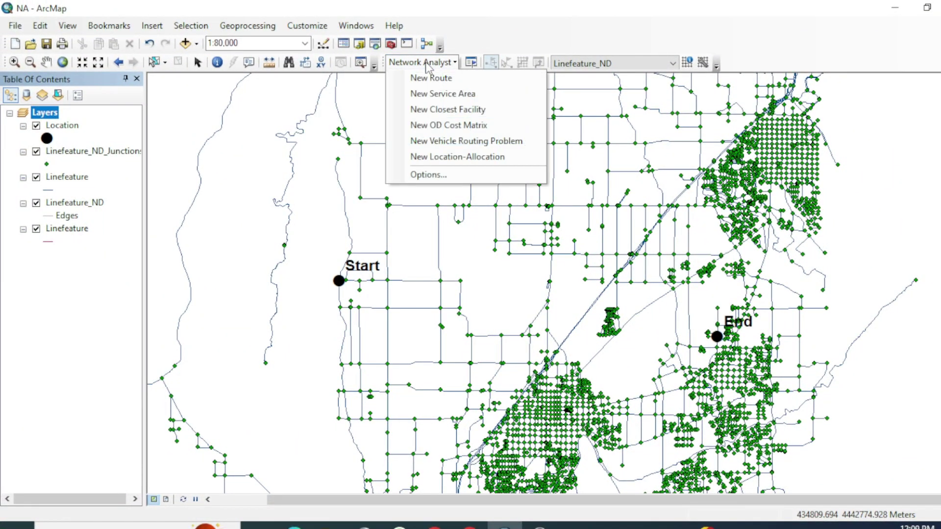
pyautogui.click(431, 77)
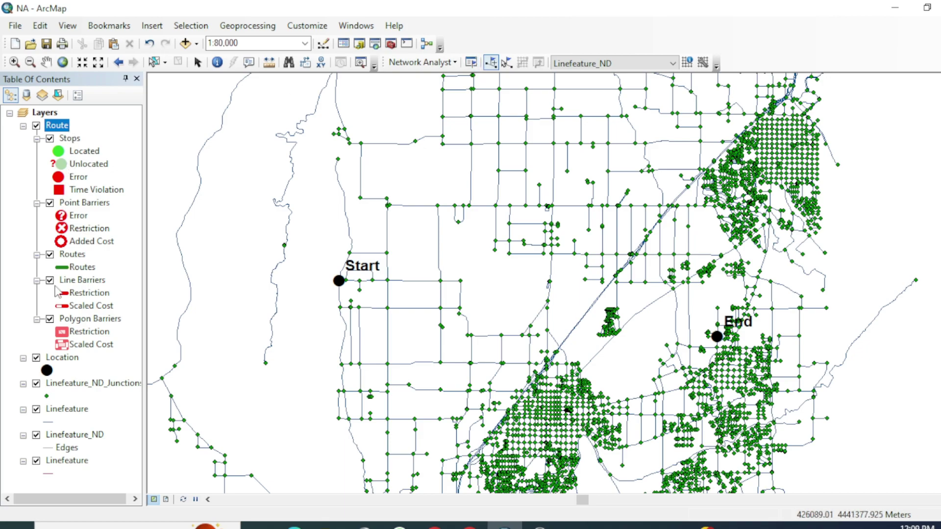
pyautogui.click(470, 63)
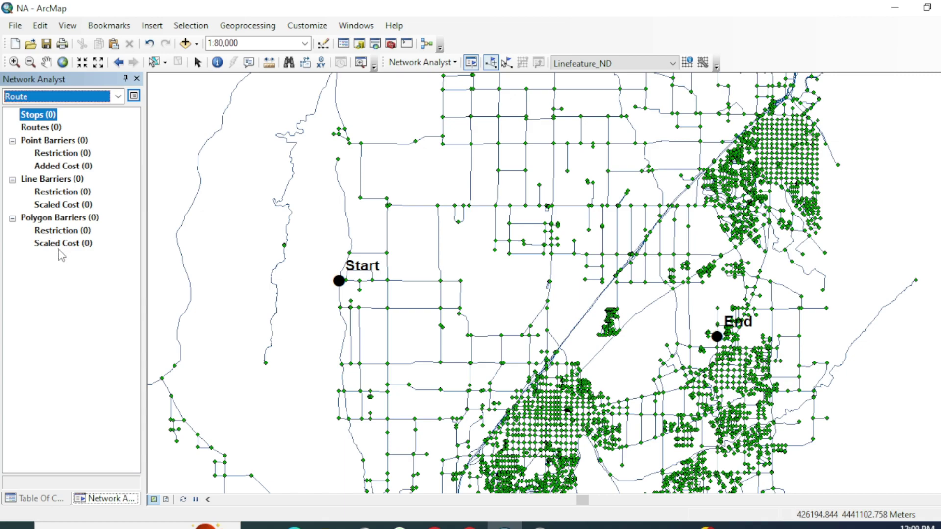
# - Place two stops by hand on the road network, one north-east of Start and one north-west of End
pyautogui.click(46, 117)
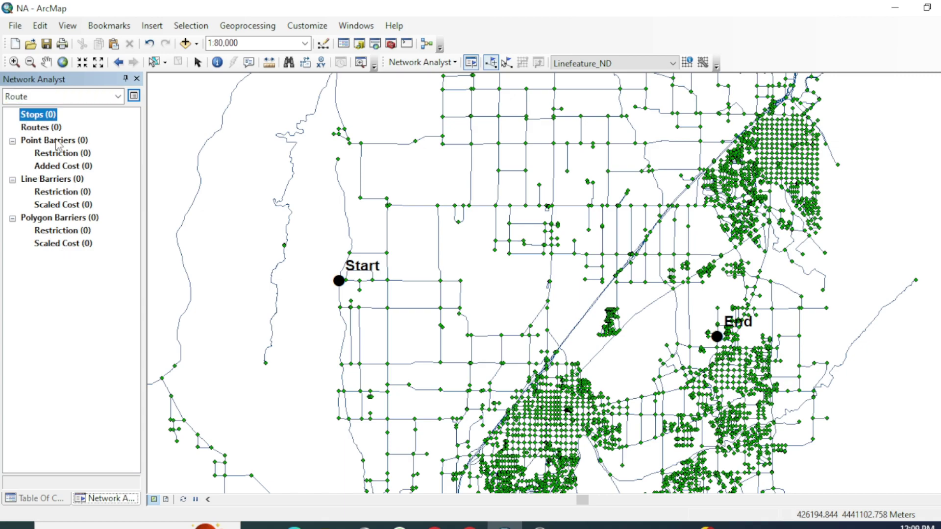
pyautogui.click(490, 64)
pyautogui.click(443, 135)
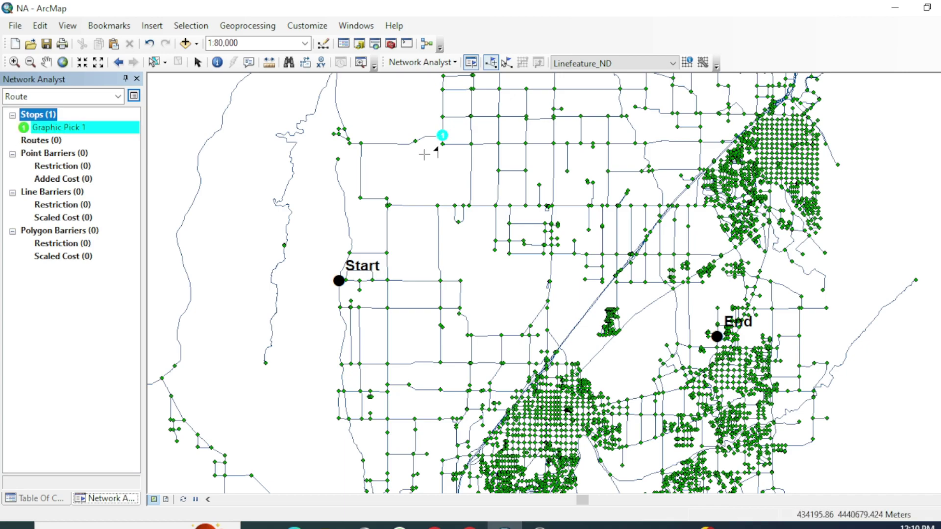
pyautogui.click(661, 255)
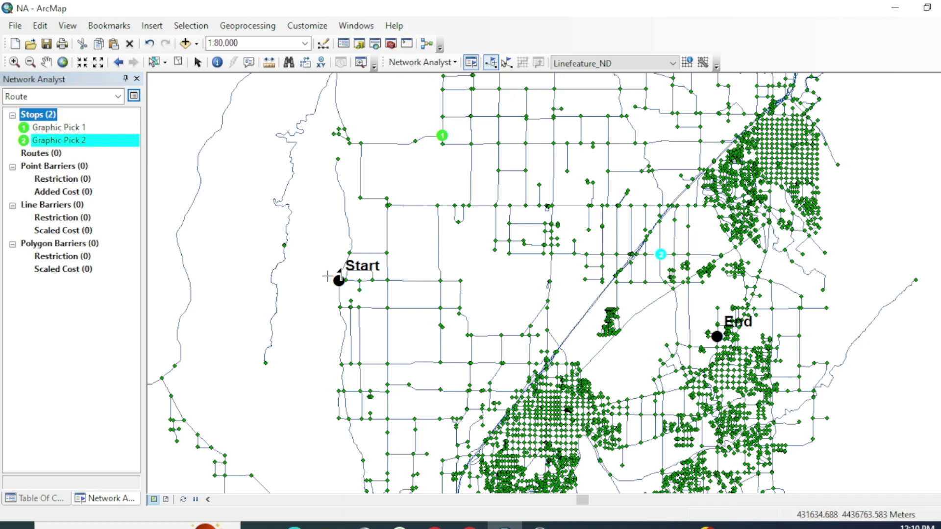
# - Delete both manually placed stops from the route analysis
pyautogui.rightClick(52, 127)
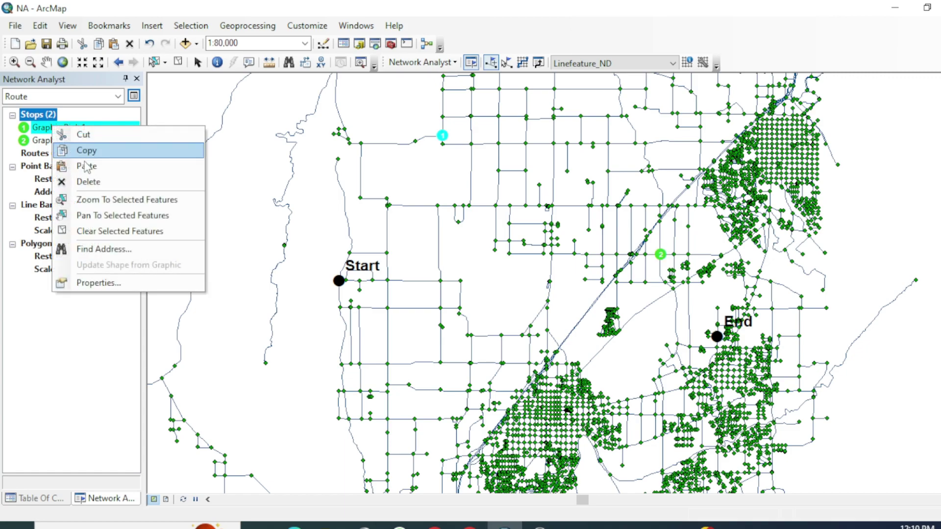
pyautogui.click(98, 182)
pyautogui.rightClick(68, 128)
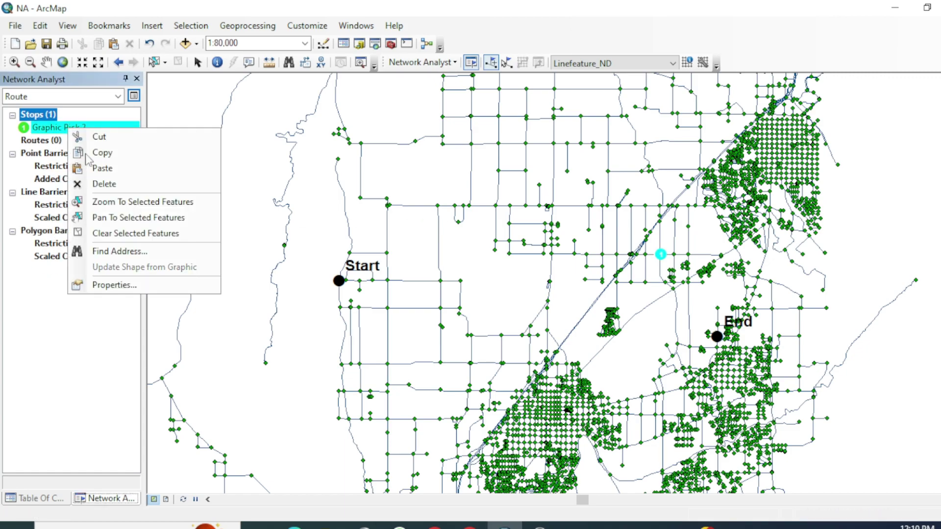
pyautogui.click(105, 185)
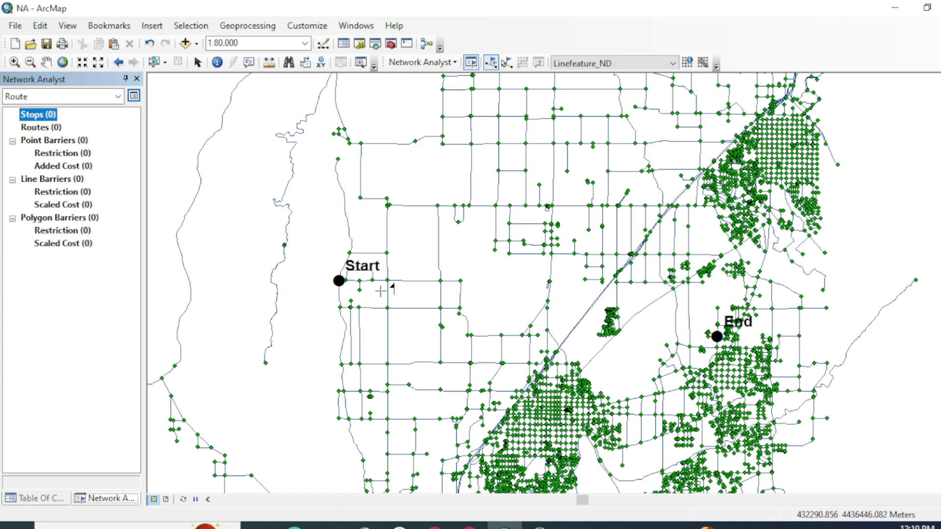
# - Load the route's stops from the Location point layer, using geometry with the 5000-meter search tolerance
pyautogui.rightClick(39, 116)
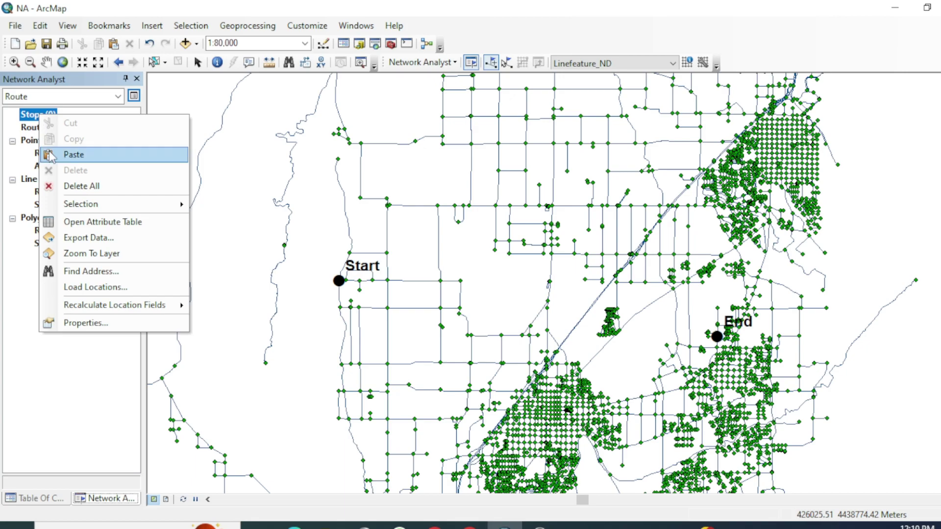
pyautogui.click(84, 288)
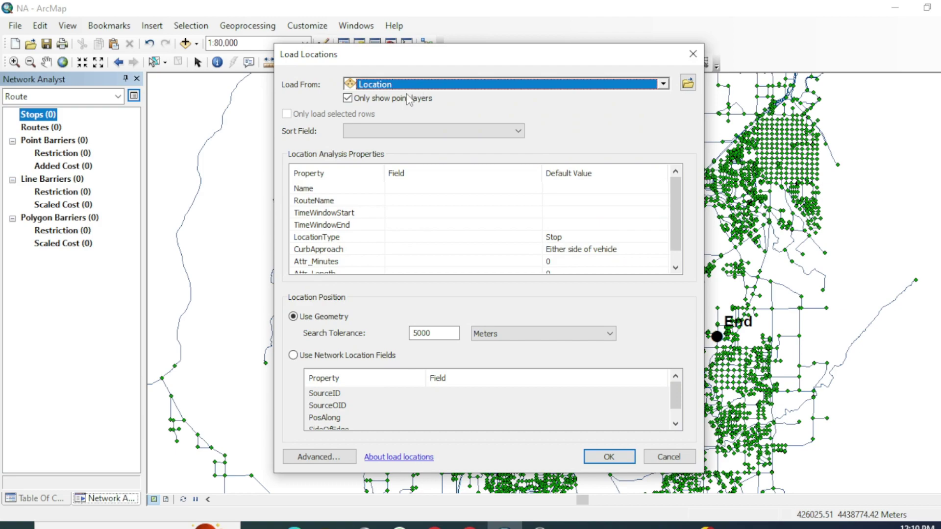
pyautogui.click(663, 84)
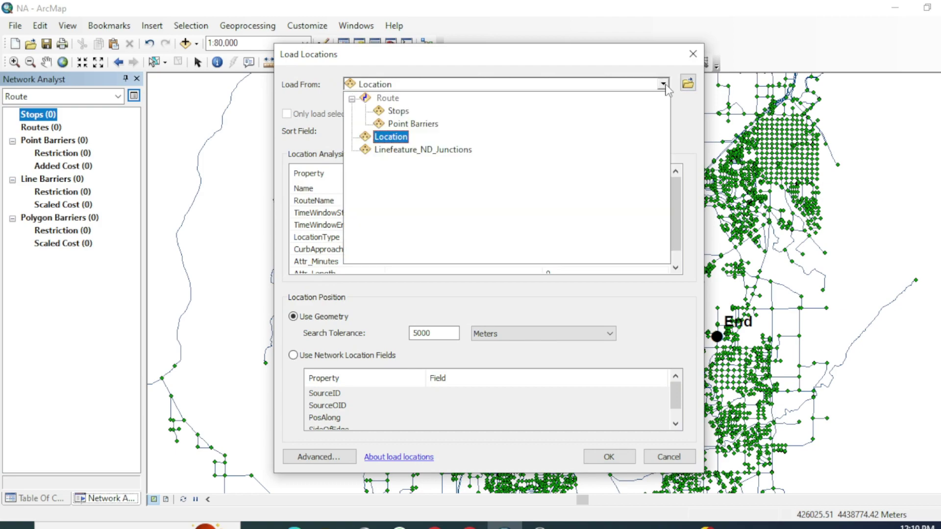
pyautogui.click(395, 138)
pyautogui.click(607, 457)
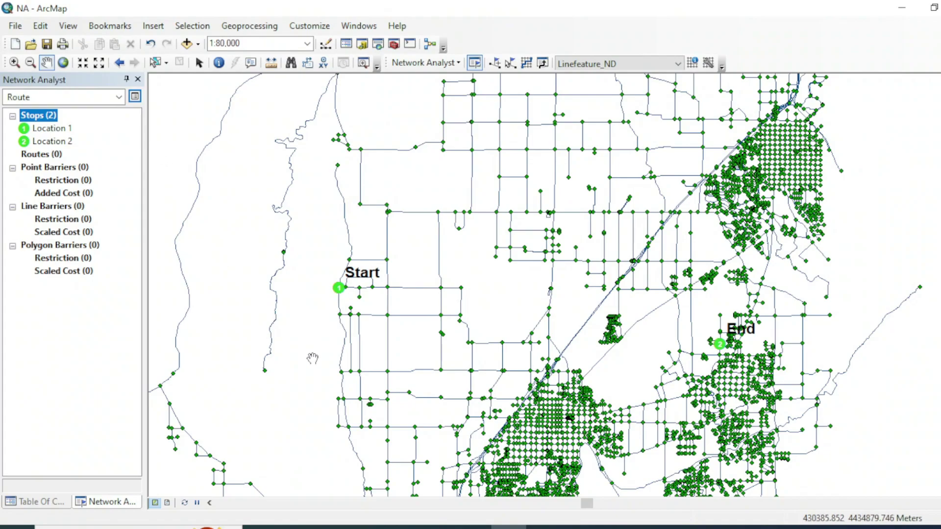
# - Rename the route analysis layer to "Shortest Route" in its properties
pyautogui.click(135, 96)
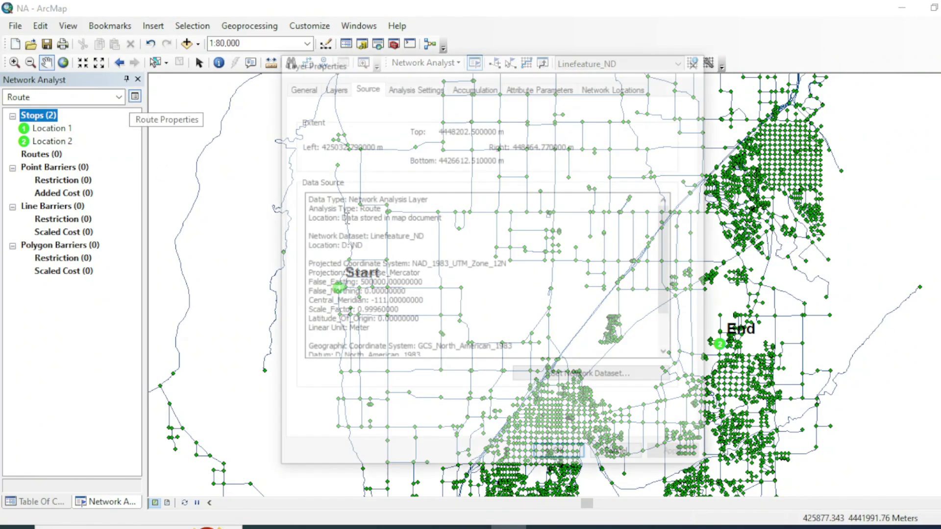
pyautogui.click(306, 87)
pyautogui.click(415, 112)
pyautogui.write('Shortest Route')
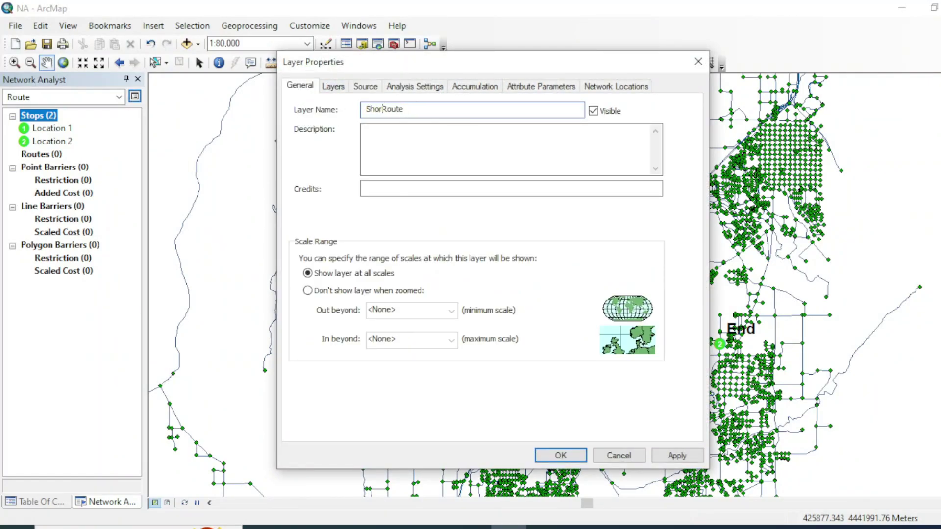
# - Review the route layer's source and choose Length (Meters) as the impedance in the analysis settings
pyautogui.click(333, 86)
pyautogui.click(365, 85)
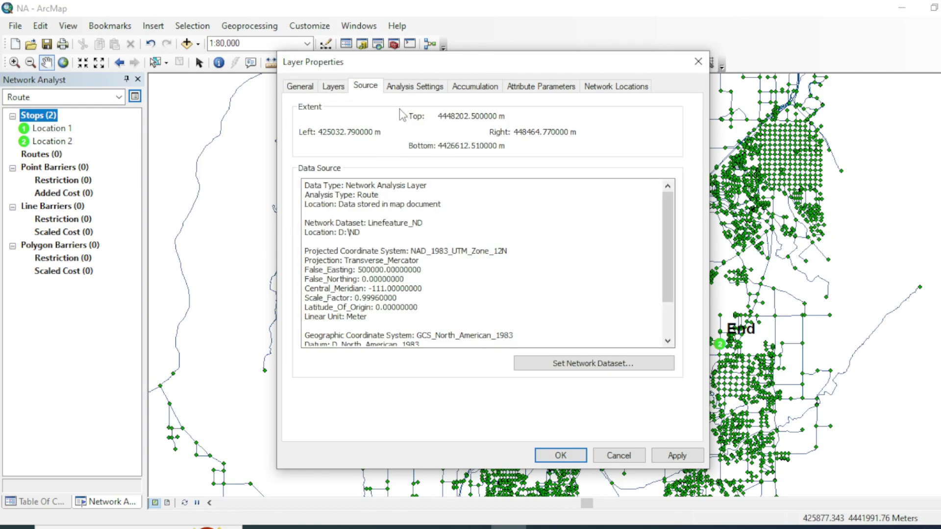
pyautogui.click(408, 88)
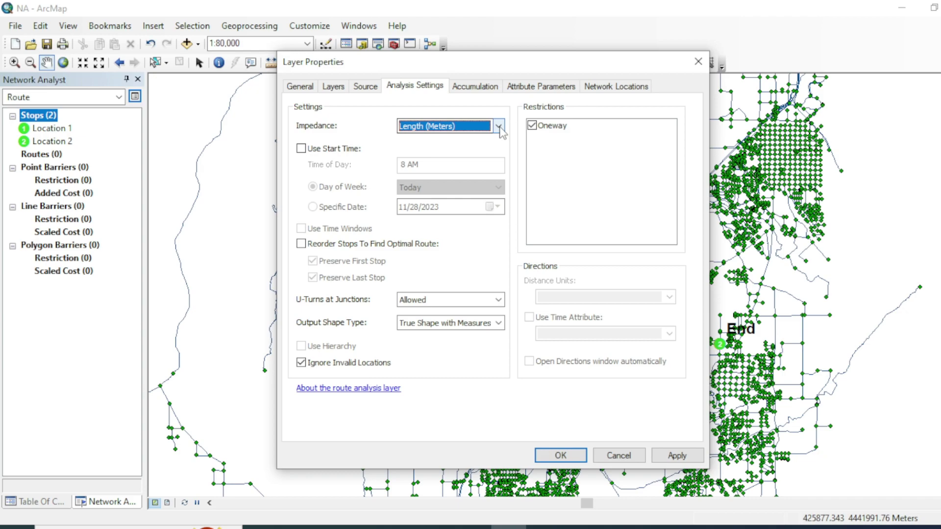
pyautogui.click(499, 126)
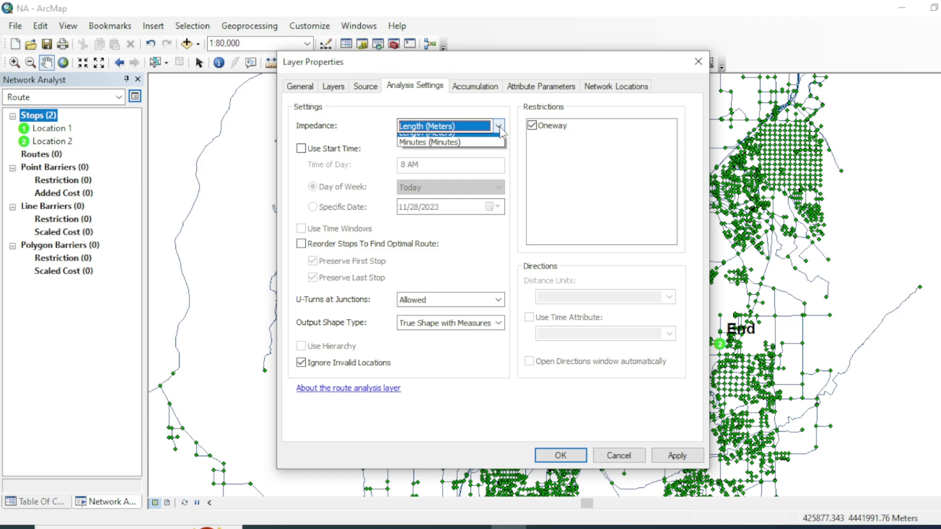
pyautogui.click(414, 140)
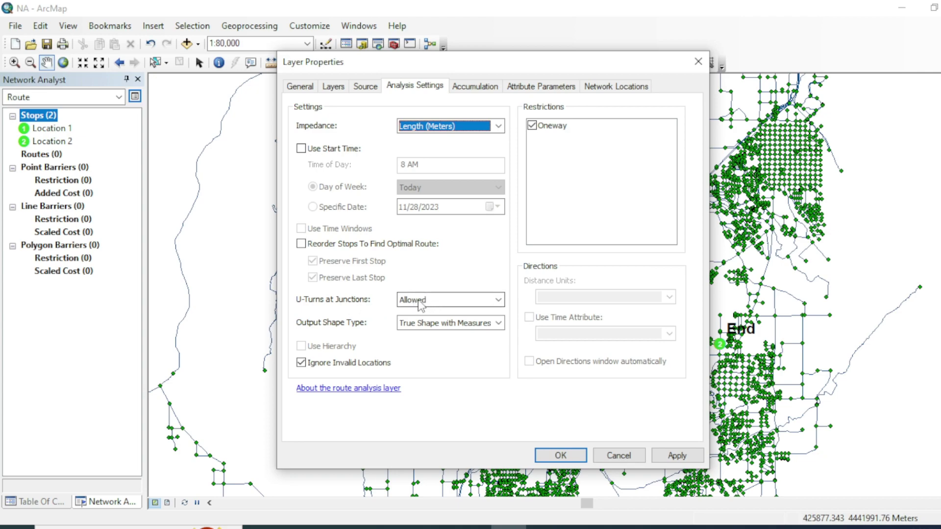
# - Turn on Length and Minutes as accumulation attributes, review the attribute parameters and network locations, and apply the layer properties
pyautogui.click(476, 87)
pyautogui.click(308, 141)
pyautogui.click(308, 141)
pyautogui.click(308, 153)
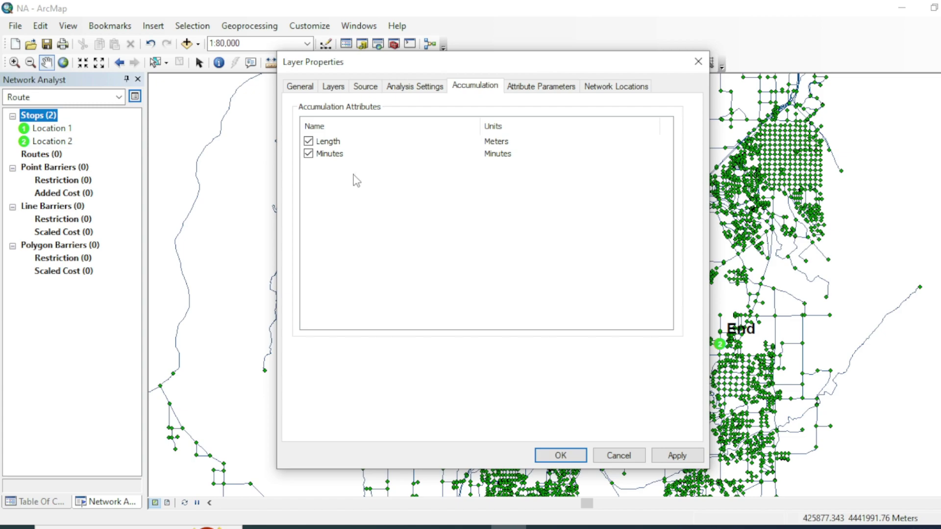
pyautogui.click(554, 88)
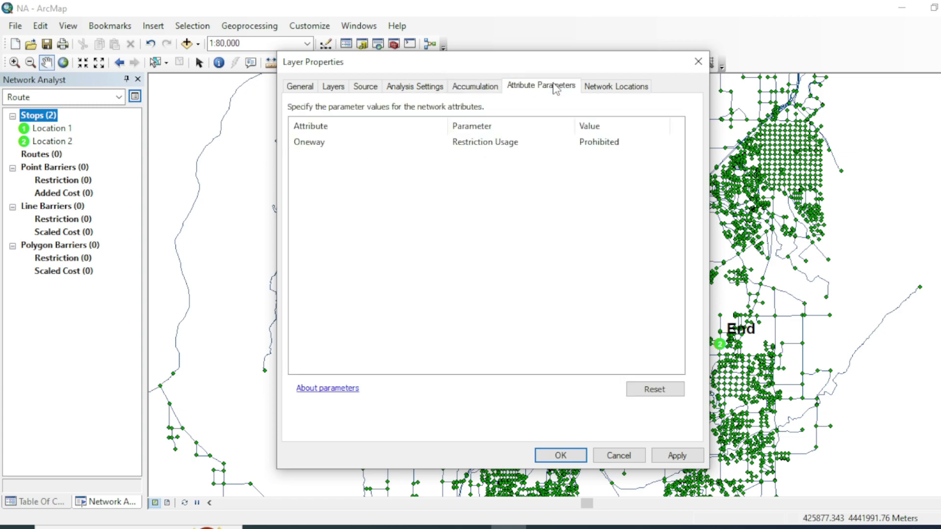
pyautogui.click(605, 88)
pyautogui.click(559, 455)
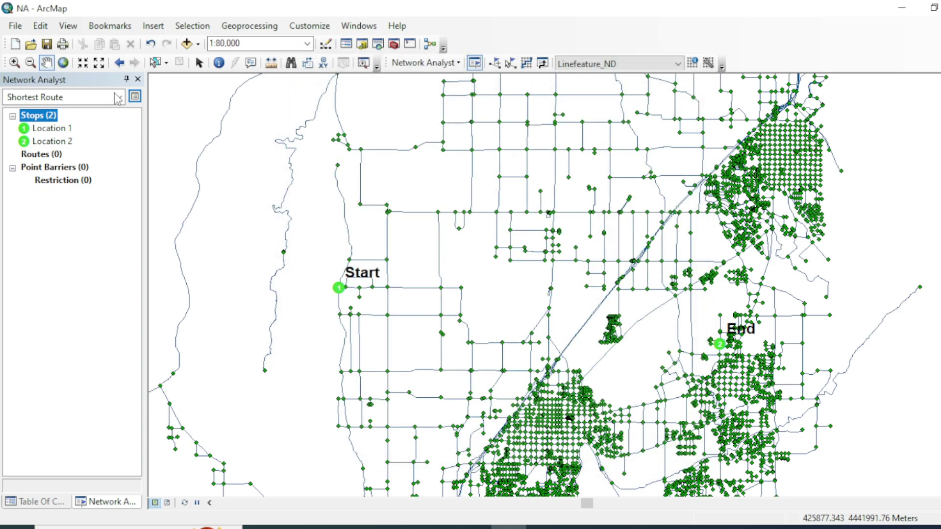
# - Solve the shortest route between the two stops and view its total length and minutes in the Routes attribute table
pyautogui.click(531, 64)
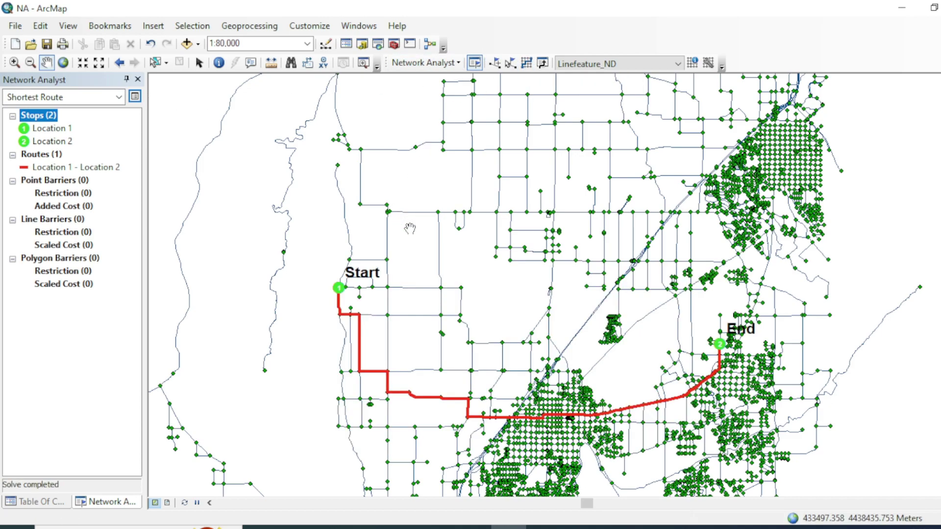
pyautogui.scroll(-1, 551, 394)
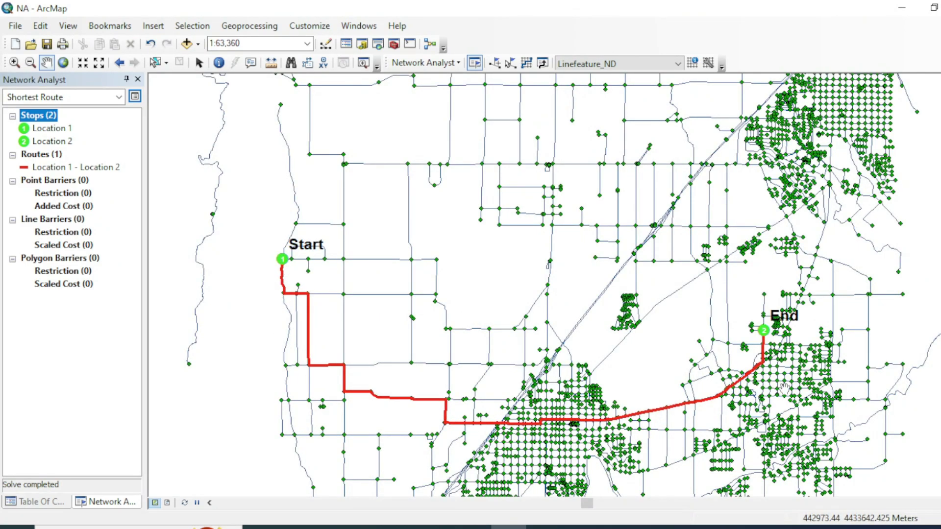
pyautogui.rightClick(56, 156)
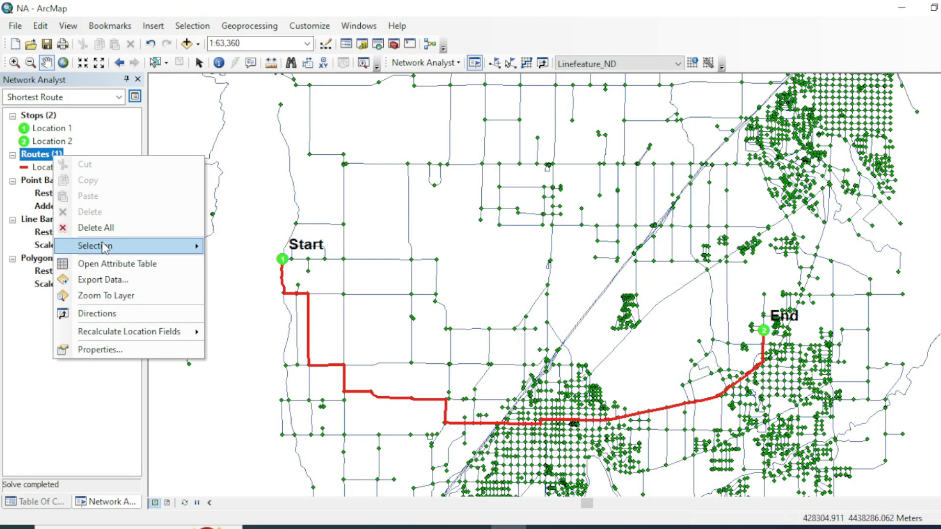
pyautogui.press('Escape')
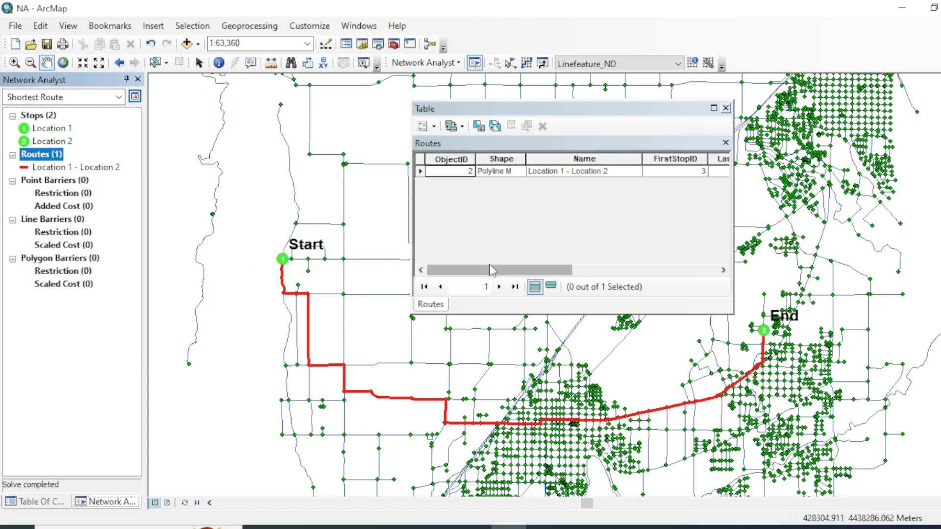
pyautogui.moveTo(494, 270); pyautogui.dragTo(640, 270)
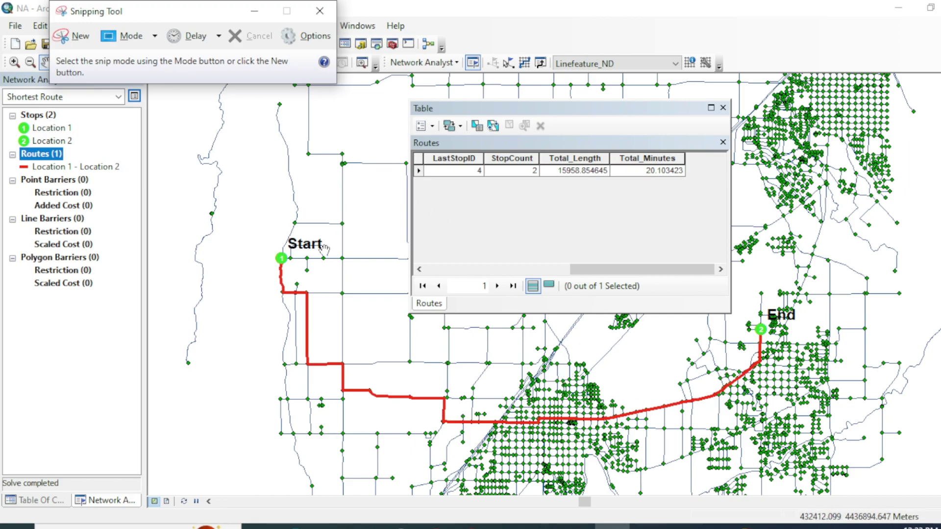
# - Capture a rectangular screenshot of the Routes attribute table and surrounding map with Snipping Tool
pyautogui.click(81, 43)
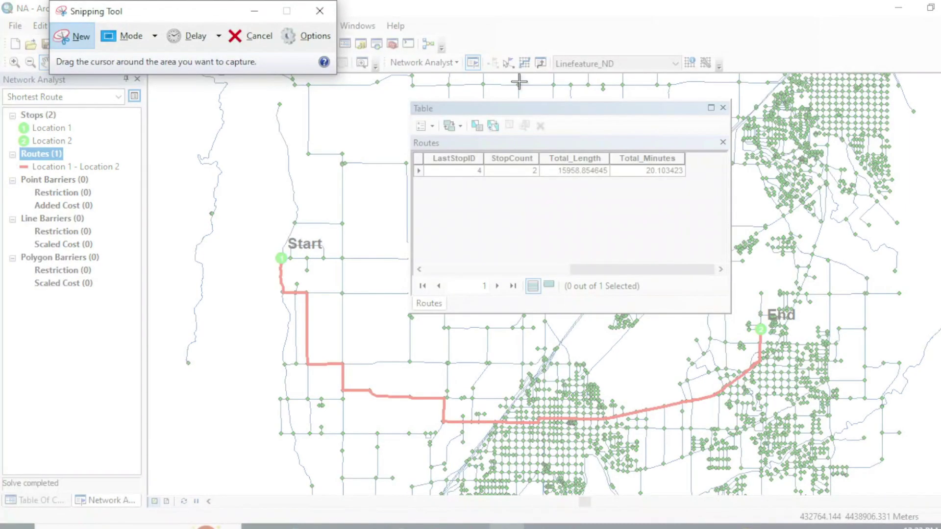
pyautogui.moveTo(876, 61); pyautogui.dragTo(294, 391)
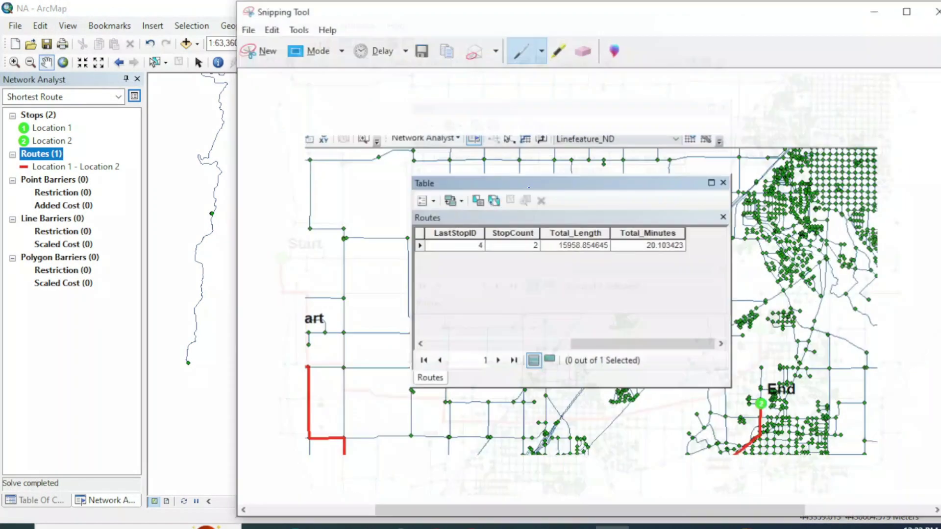
# - Close the Routes attribute table and rename the route analysis layer as Quikest Route in its layer properties
pyautogui.click(874, 10)
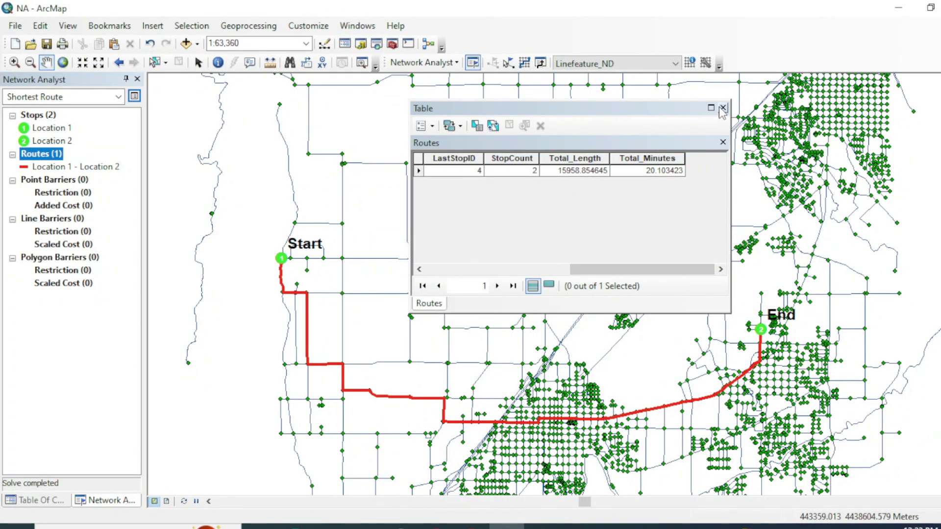
pyautogui.click(723, 107)
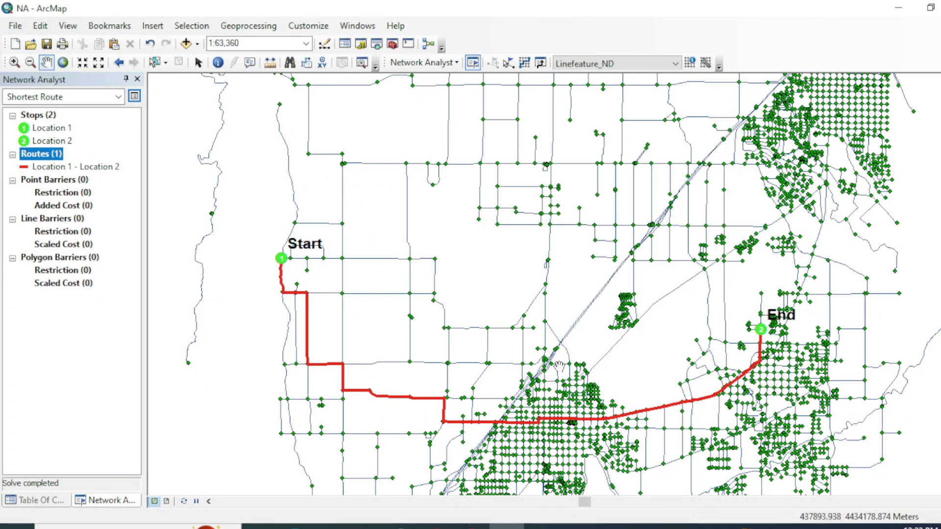
pyautogui.click(133, 97)
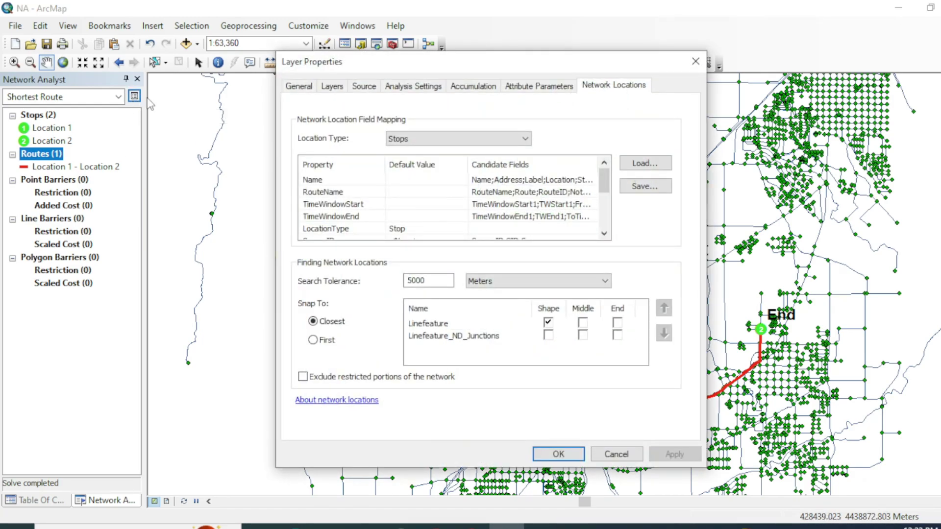
pyautogui.click(300, 87)
pyautogui.doubleClick(373, 108)
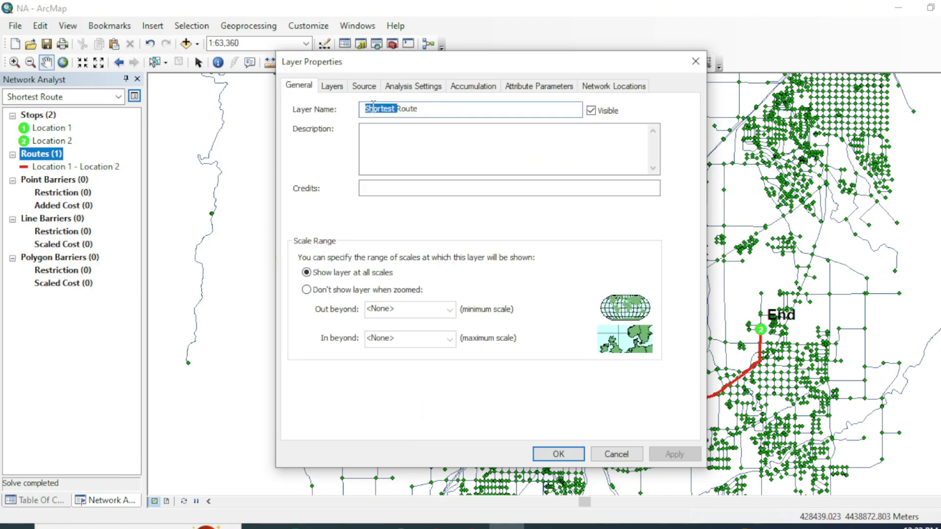
pyautogui.write('Quikes')
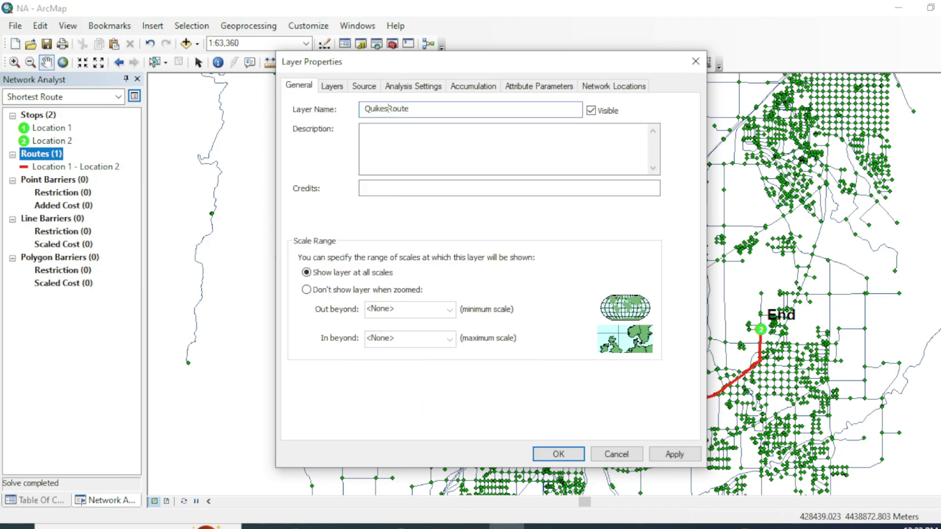
# - Set the route layer's impedance to Minutes (Minutes), review its accumulation and network location settings, and apply the properties
pyautogui.click(332, 86)
pyautogui.click(365, 86)
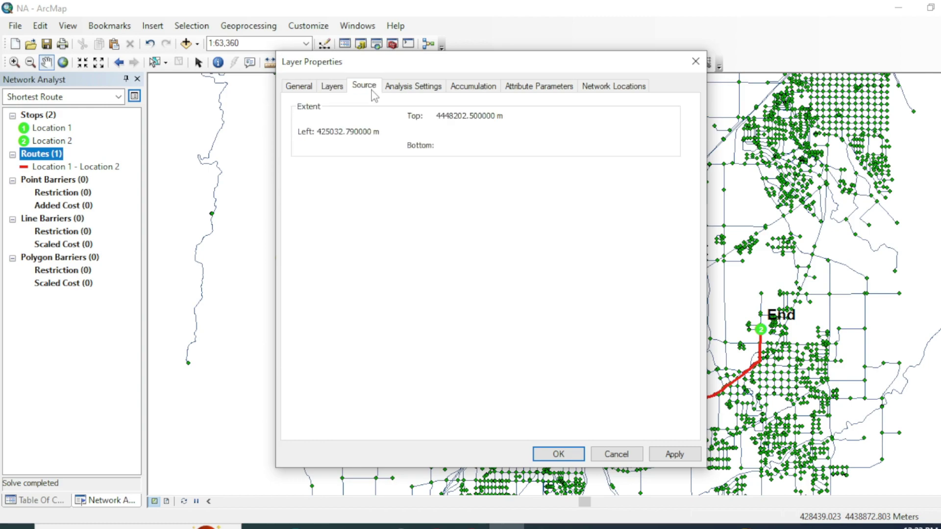
pyautogui.click(417, 86)
pyautogui.click(466, 126)
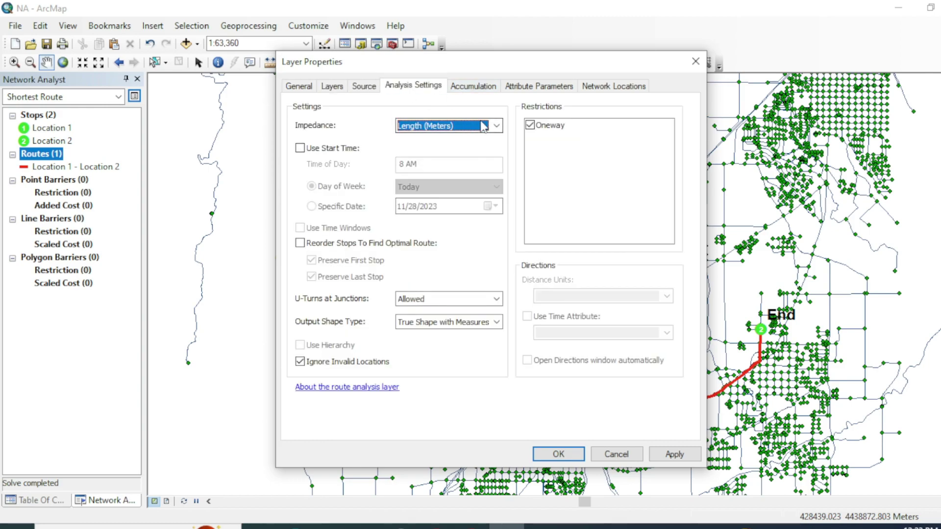
pyautogui.click(430, 141)
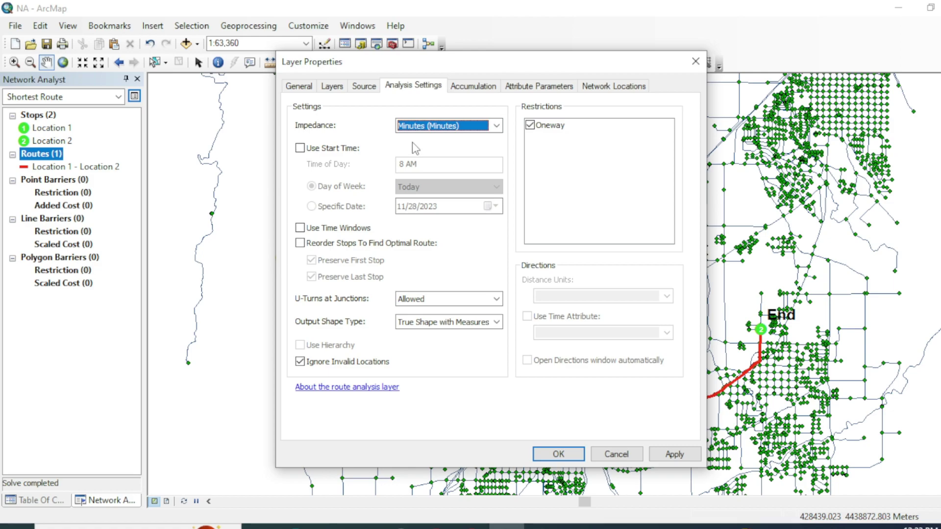
pyautogui.click(473, 86)
pyautogui.click(613, 87)
pyautogui.click(493, 86)
pyautogui.click(557, 455)
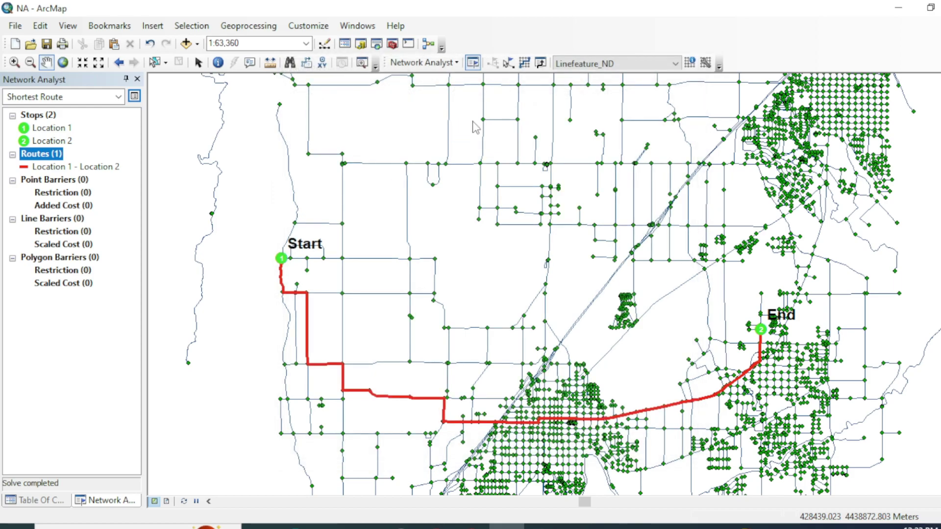
# - Solve the quickest route and view its Total_Length and Total_Minutes in the Routes attribute table, moved clear of the route
pyautogui.click(526, 63)
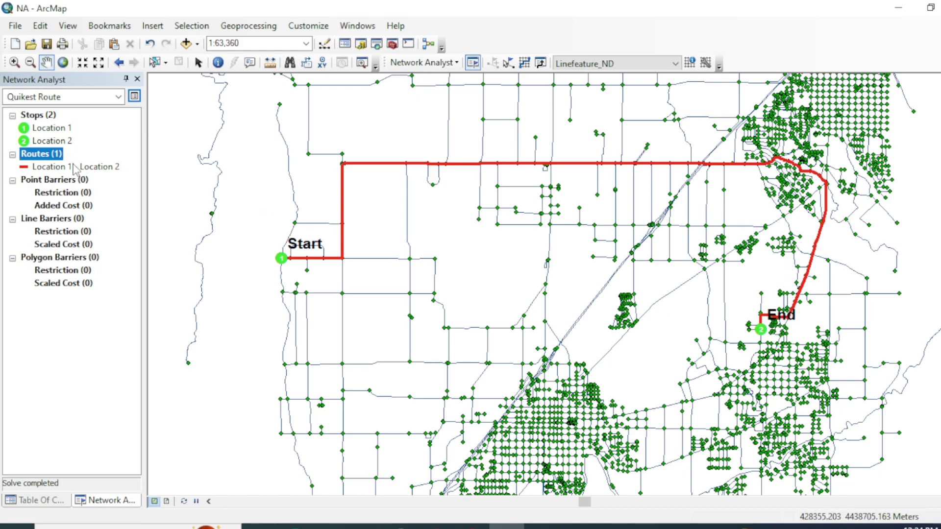
pyautogui.rightClick(58, 158)
pyautogui.click(112, 259)
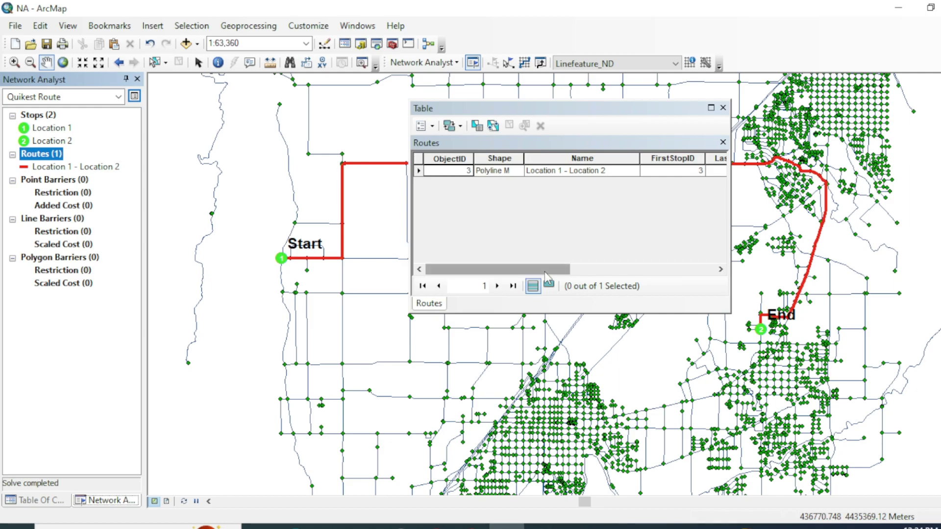
pyautogui.moveTo(563, 268); pyautogui.dragTo(691, 269)
pyautogui.moveTo(639, 110); pyautogui.dragTo(248, 256)
# - Switch to the Snipping Tool capture, place it beside the new Routes table, and mark the shortest route's total length and minutes in pen
pyautogui.click(612, 526)
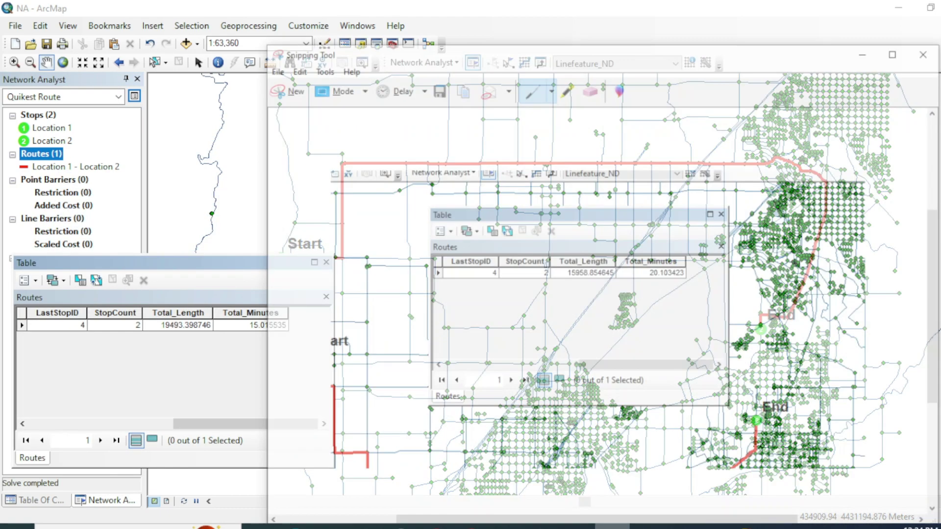
pyautogui.moveTo(237, 3); pyautogui.dragTo(478, 251)
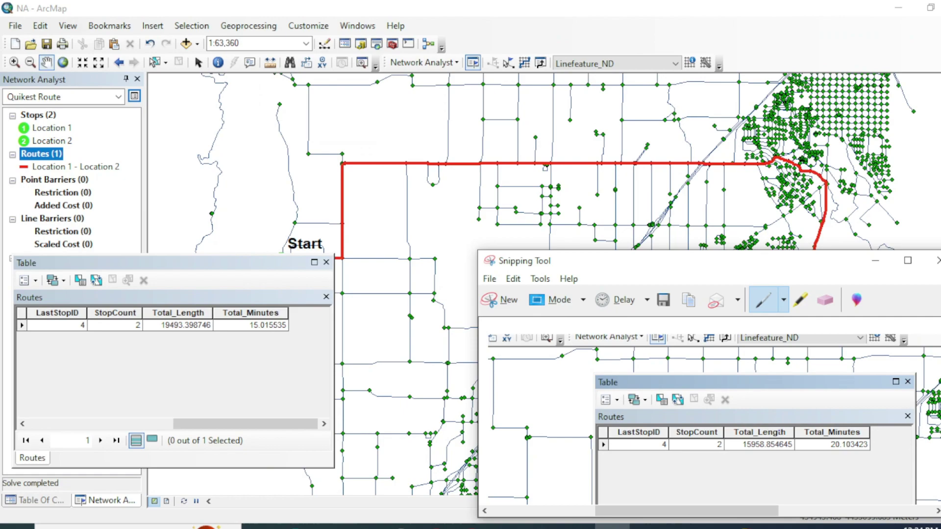
pyautogui.moveTo(782, 460); pyautogui.dragTo(798, 448)
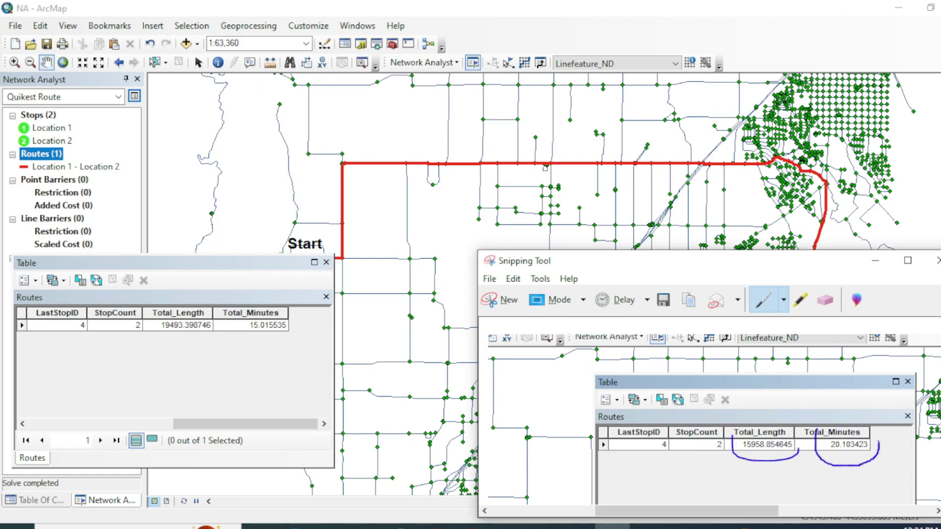
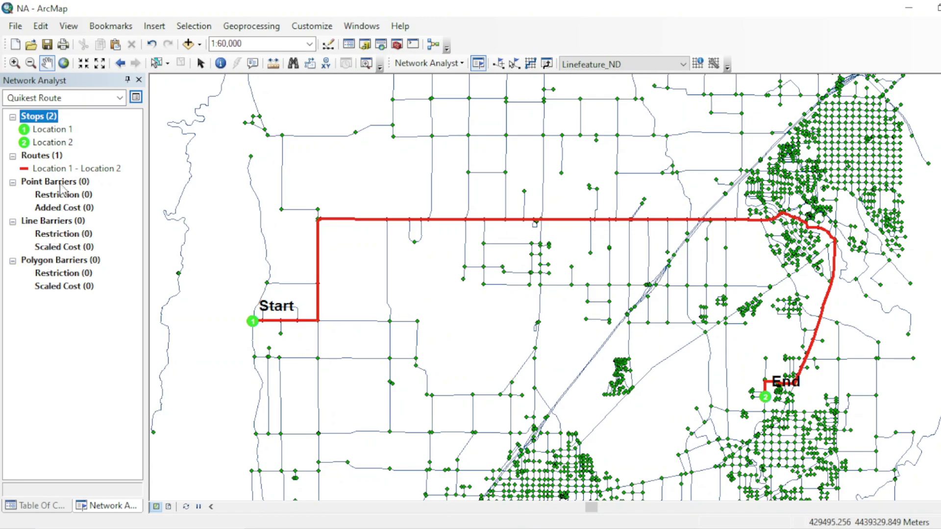
# - Place a point restriction barrier on the route's long horizontal stretch, just west of the diagonal road, and solve the route again
pyautogui.click(55, 181)
pyautogui.scroll(-3, 669, 218)
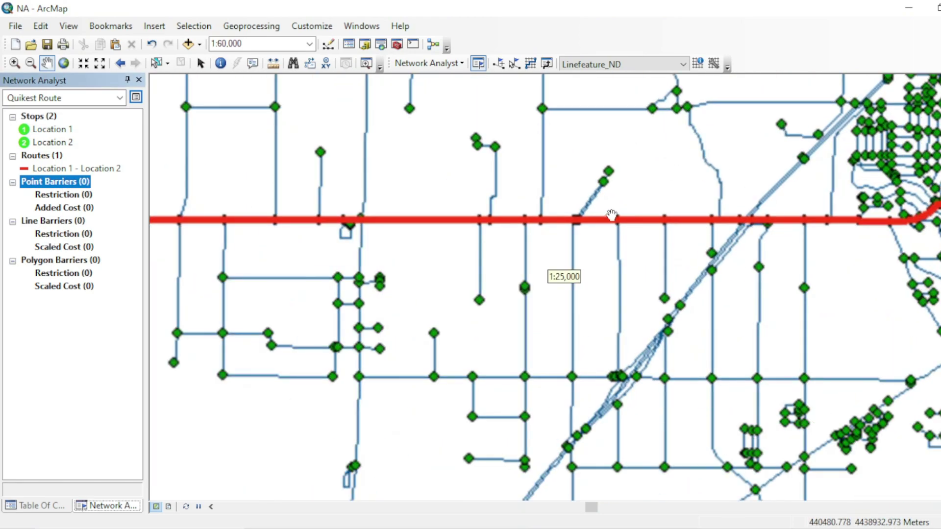
pyautogui.scroll(-3, 642, 212)
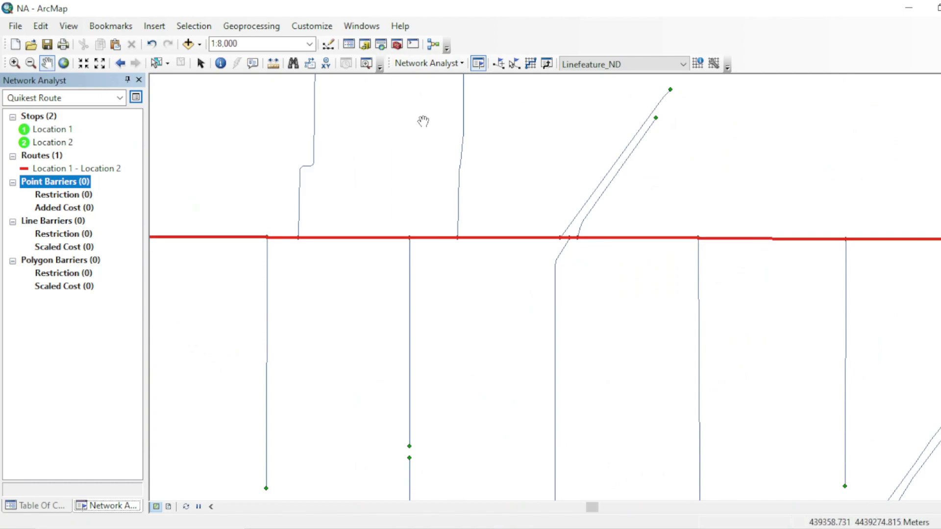
pyautogui.click(498, 63)
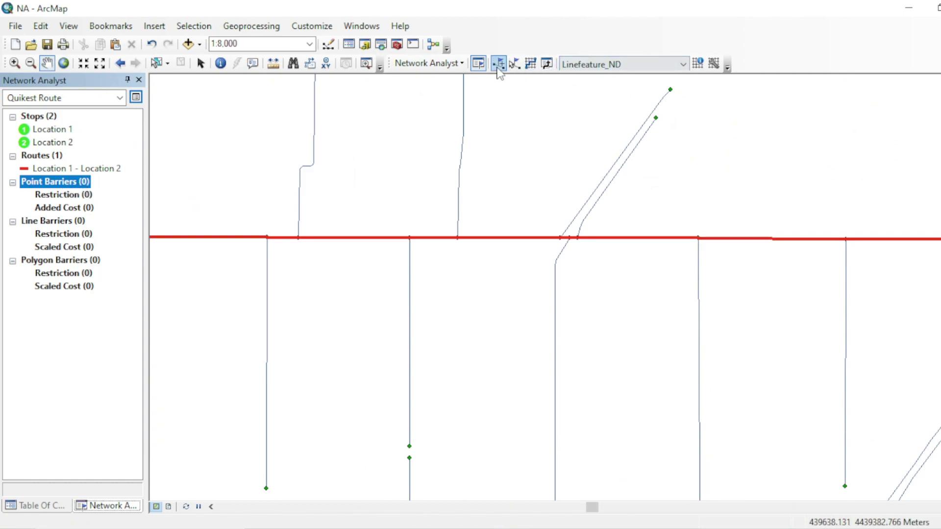
pyautogui.click(719, 237)
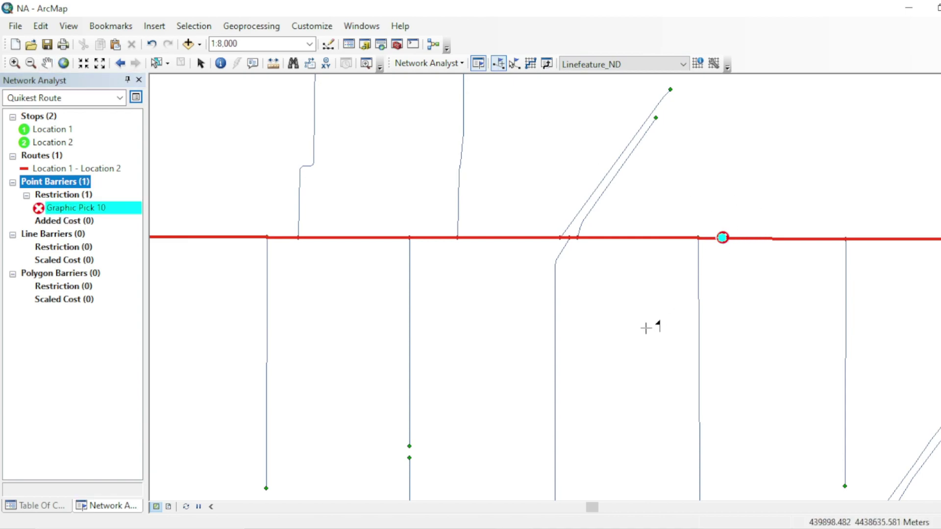
pyautogui.scroll(1, 645, 323)
pyautogui.scroll(-8, 646, 321)
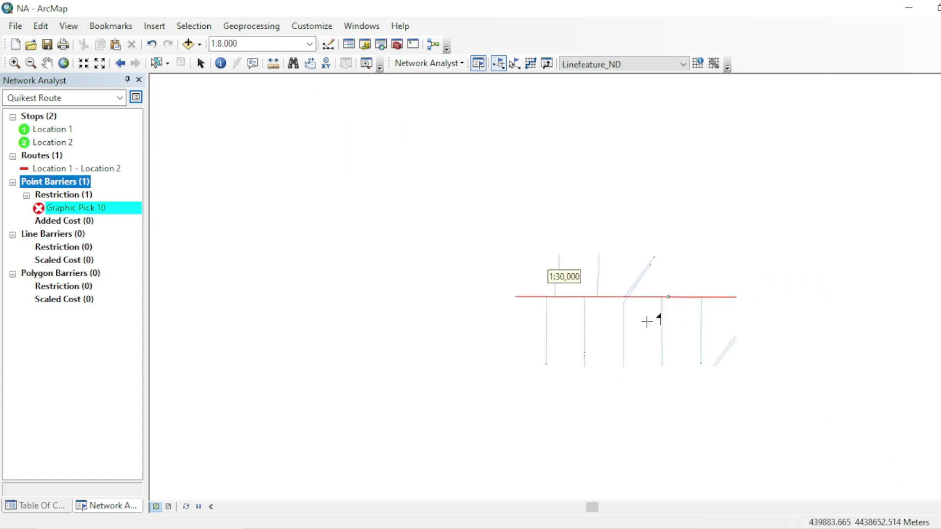
pyautogui.scroll(-1, 647, 347)
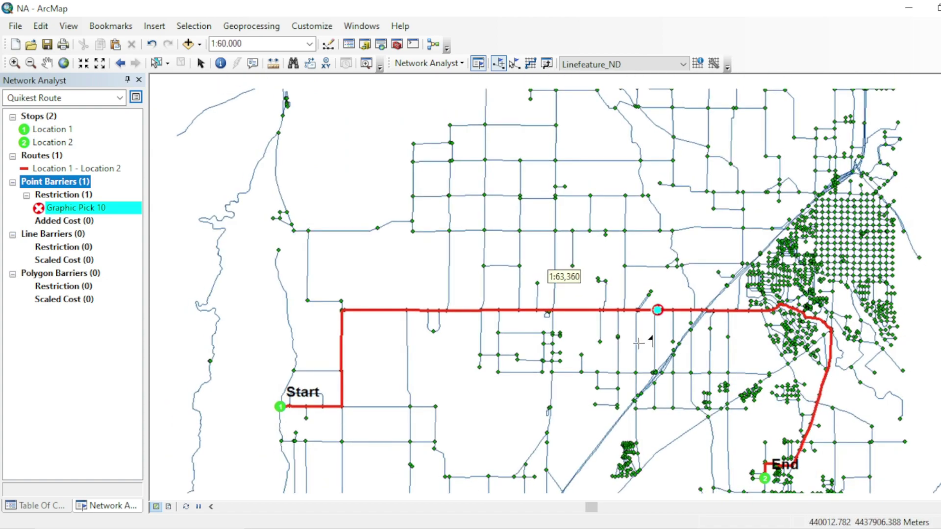
pyautogui.click(531, 65)
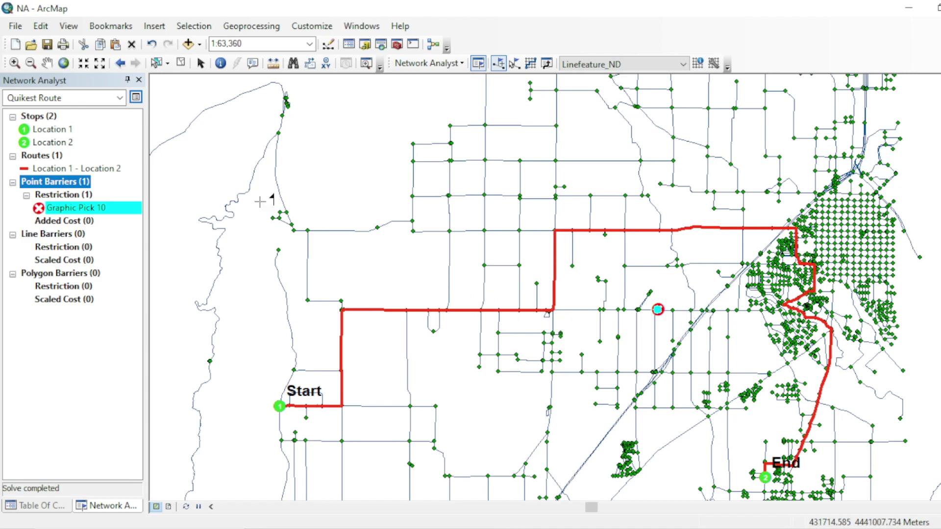
# - Change the route layer's impedance to Length (Meters) and solve the route again with the point barrier in place
pyautogui.click(136, 95)
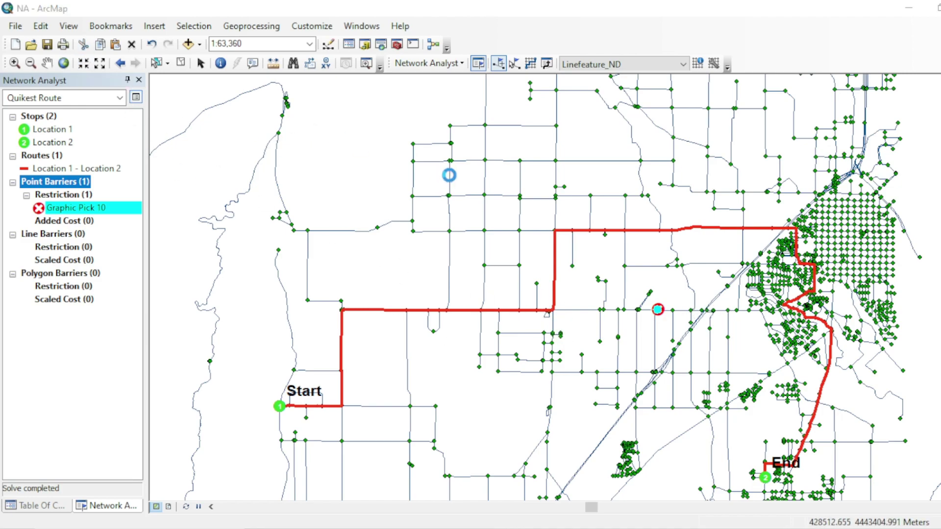
pyautogui.click(432, 88)
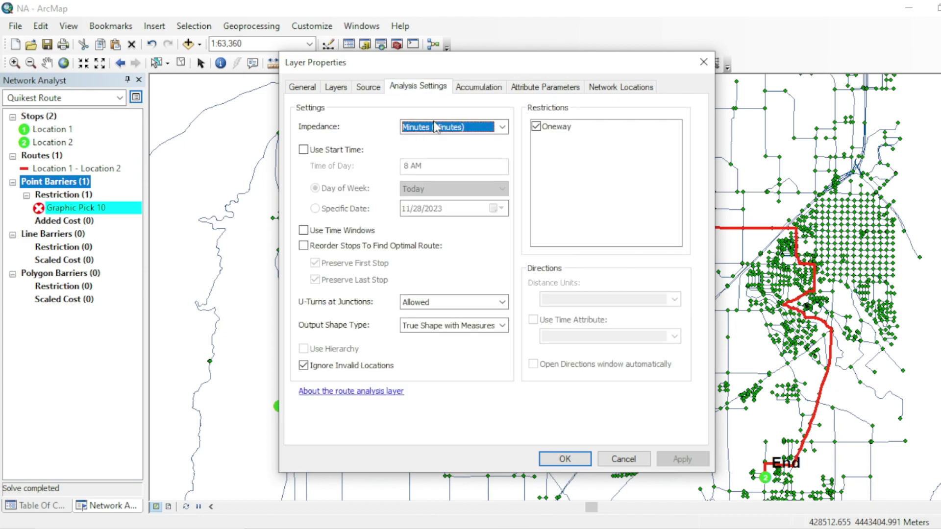
pyautogui.click(451, 127)
pyautogui.click(430, 140)
pyautogui.click(565, 458)
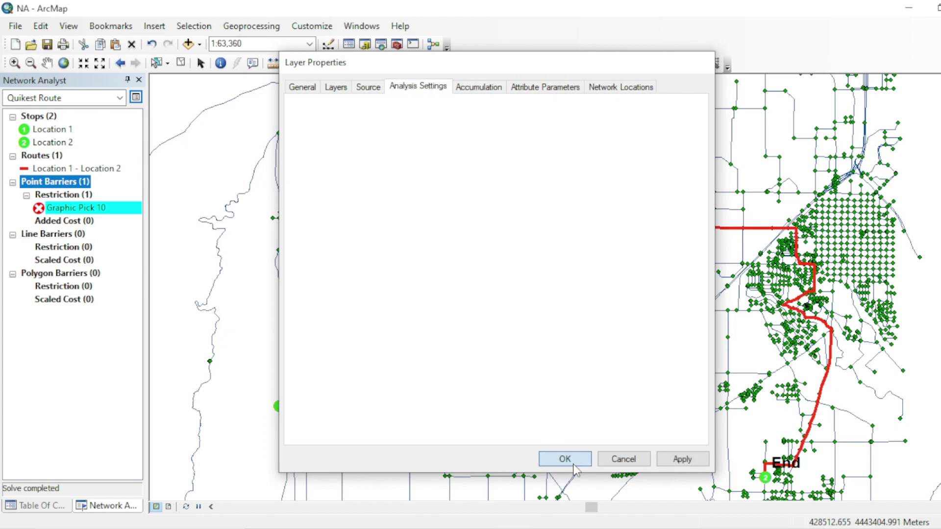
pyautogui.click(531, 63)
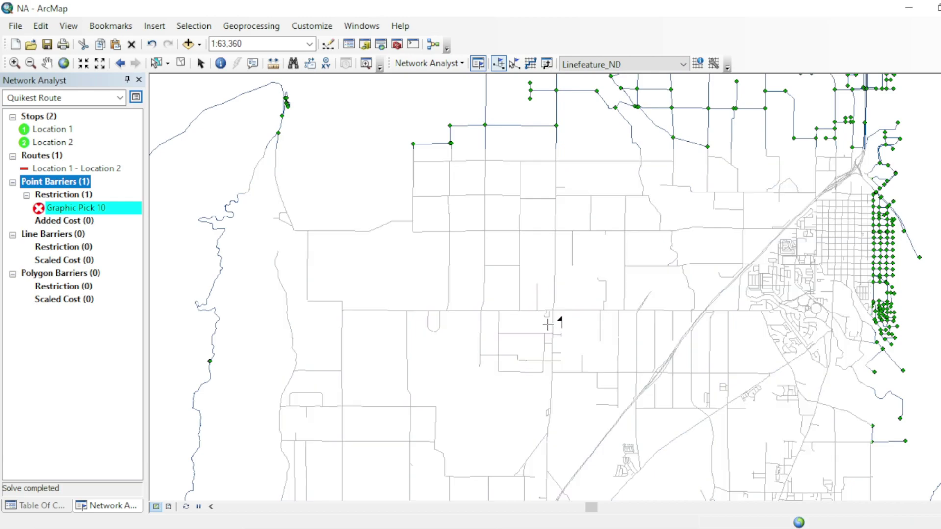
pyautogui.scroll(1, 552, 409)
pyautogui.scroll(-1, 551, 409)
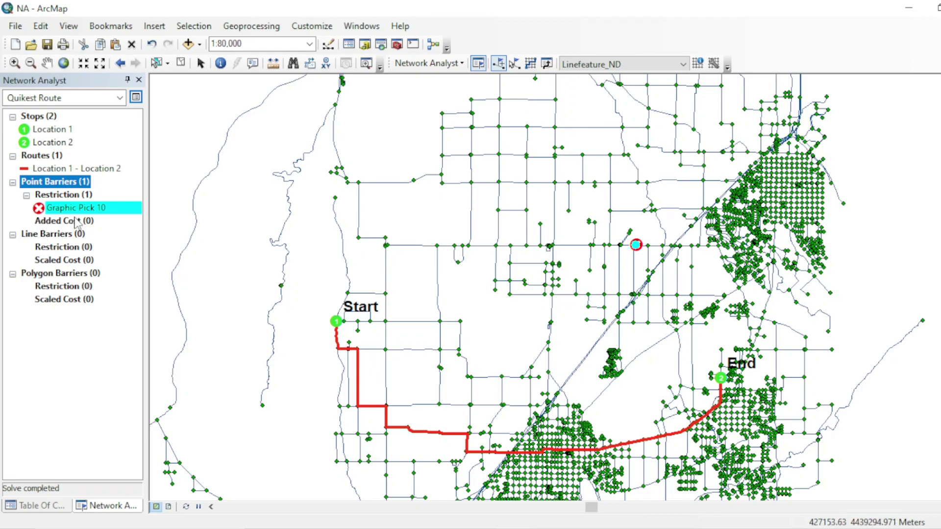
# - Draw a vertical line restriction barrier across the route's short southward jog west of the dense street grid and solve again
pyautogui.click(64, 234)
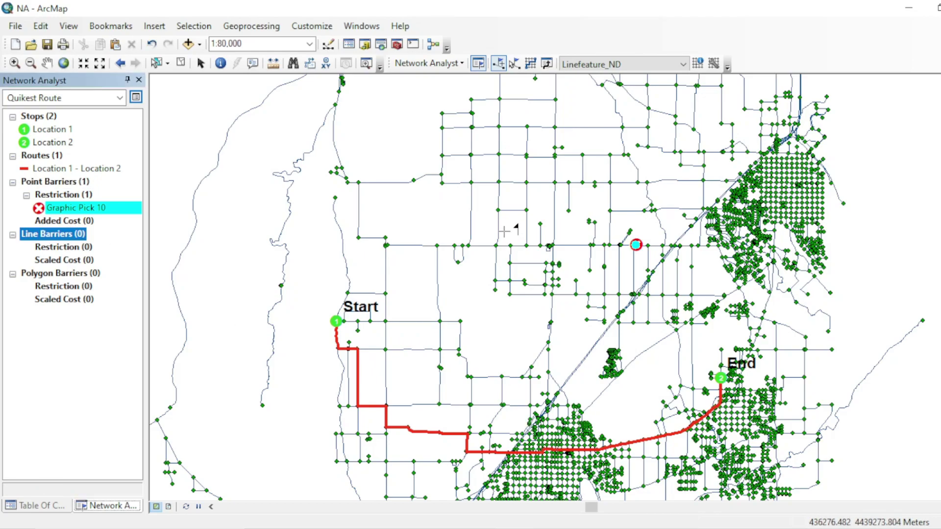
pyautogui.click(469, 418)
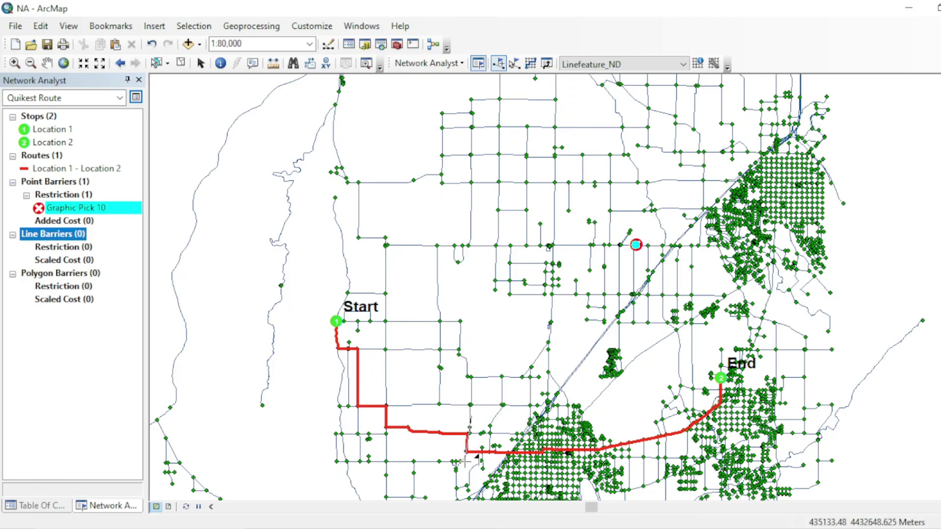
pyautogui.doubleClick(468, 483)
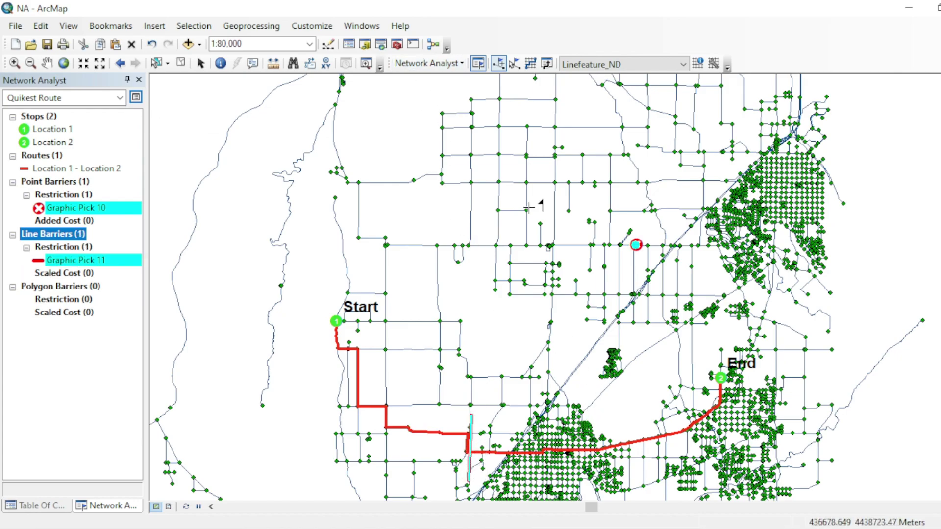
pyautogui.click(530, 63)
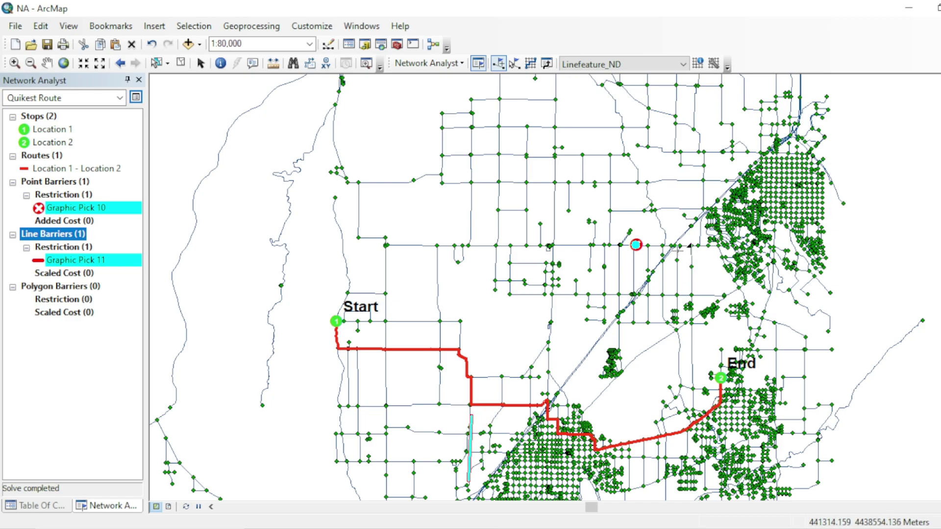
# - Draw a four-sided polygon restriction barrier over the route section just east of the line barrier and solve again
pyautogui.click(61, 287)
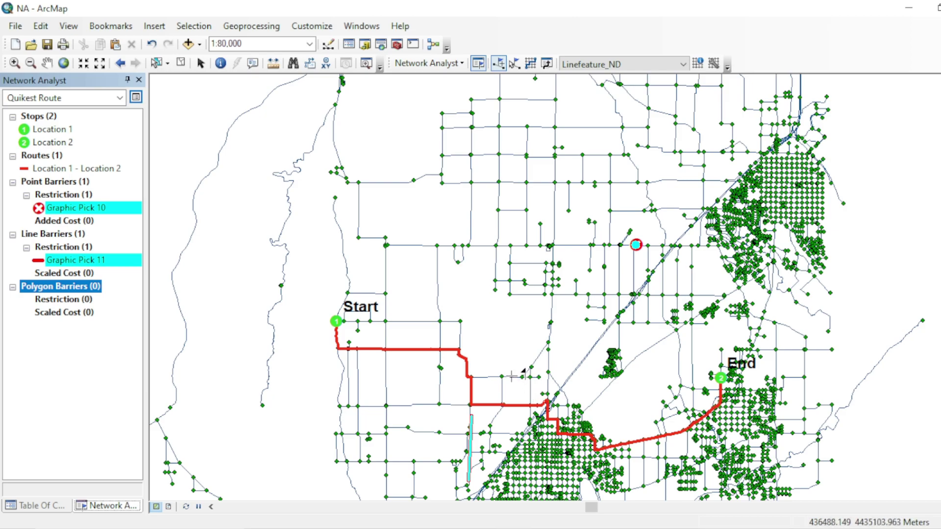
pyautogui.click(502, 378)
pyautogui.click(539, 378)
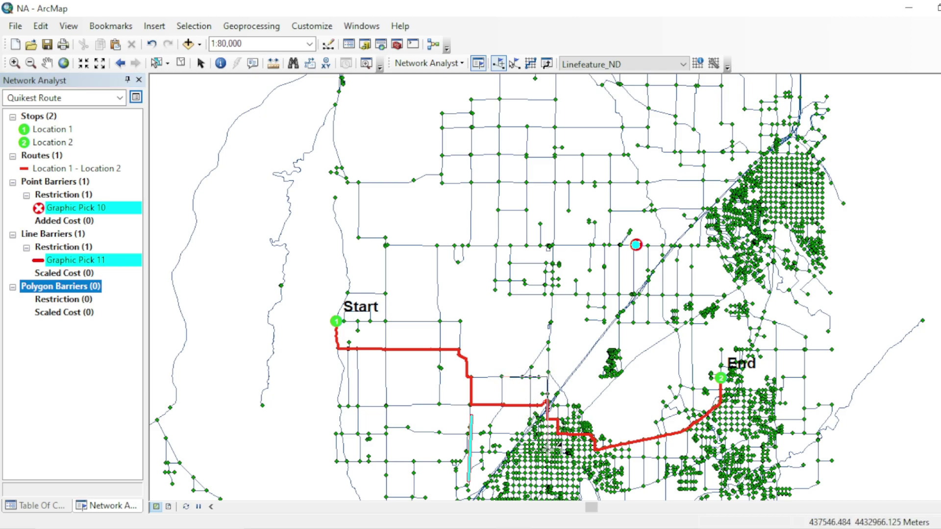
pyautogui.click(496, 451)
pyautogui.doubleClick(548, 449)
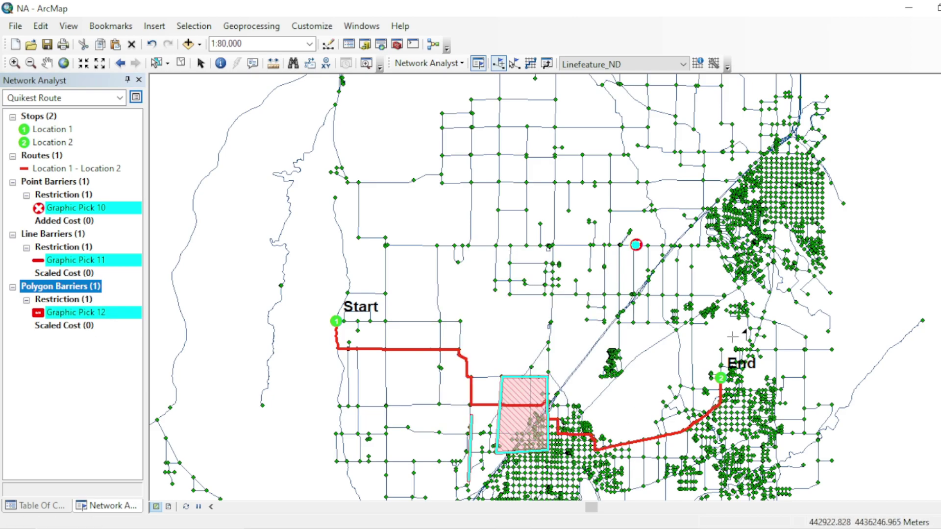
pyautogui.click(531, 63)
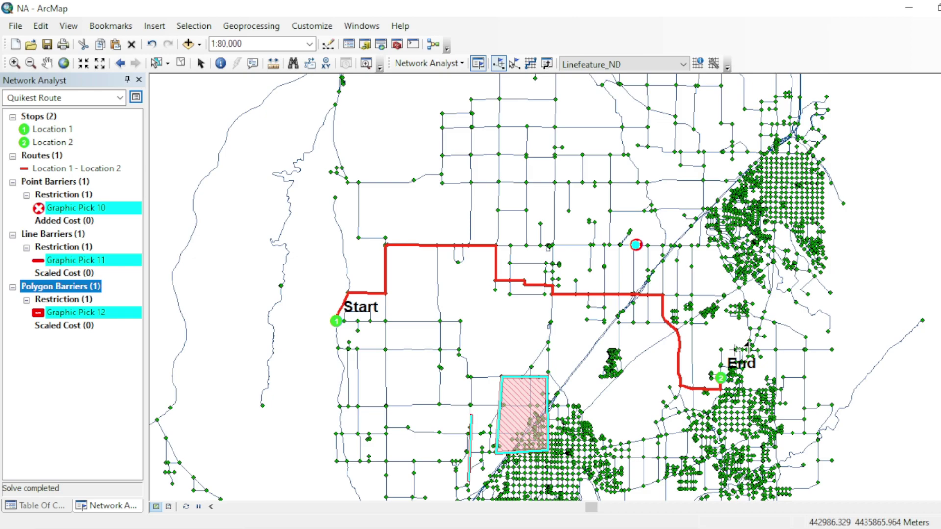
# - Create a new Service Area analysis layer
pyautogui.click(428, 63)
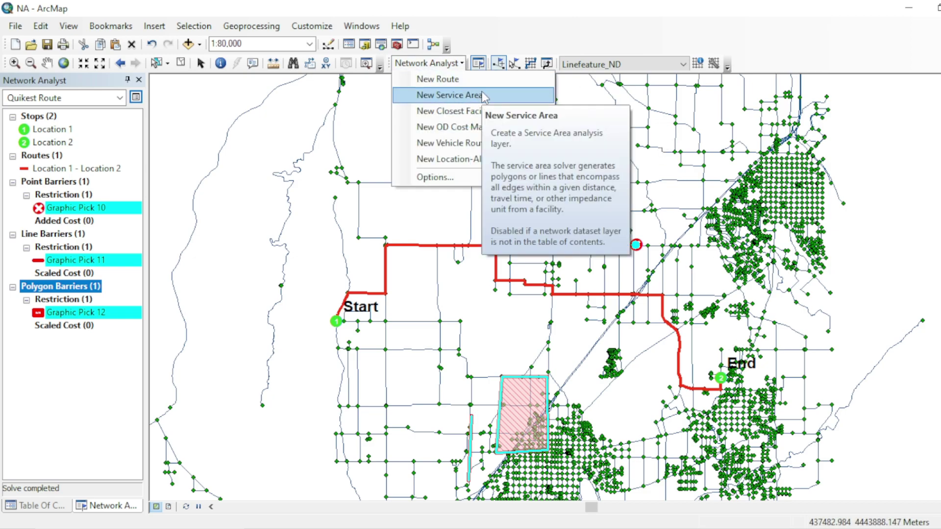